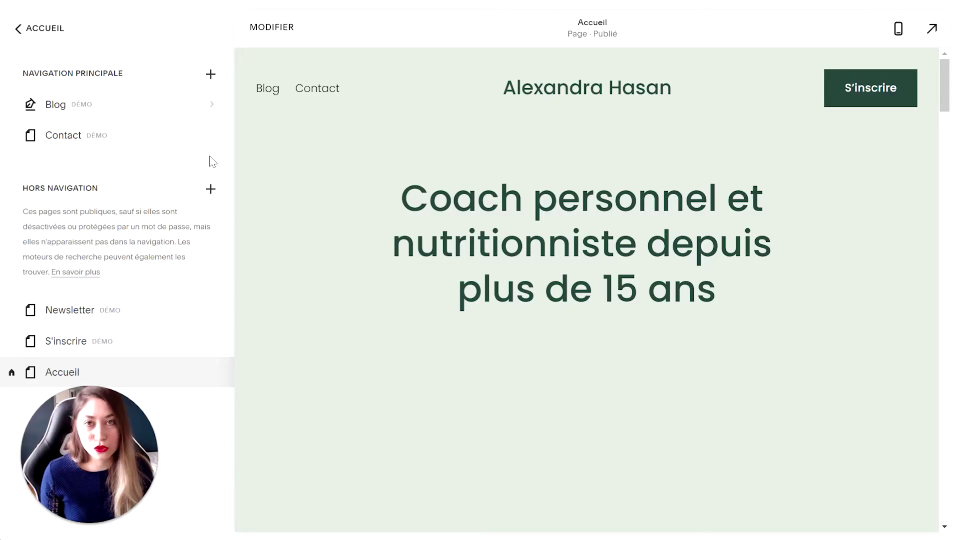
Step: Add a Vidéos collection page to the main navigation and name it Vidéos
mouse_move(946, 92)
left_mouse_down()
mouse_move(951, 190)
mouse_move(951, 93)
left_mouse_up()
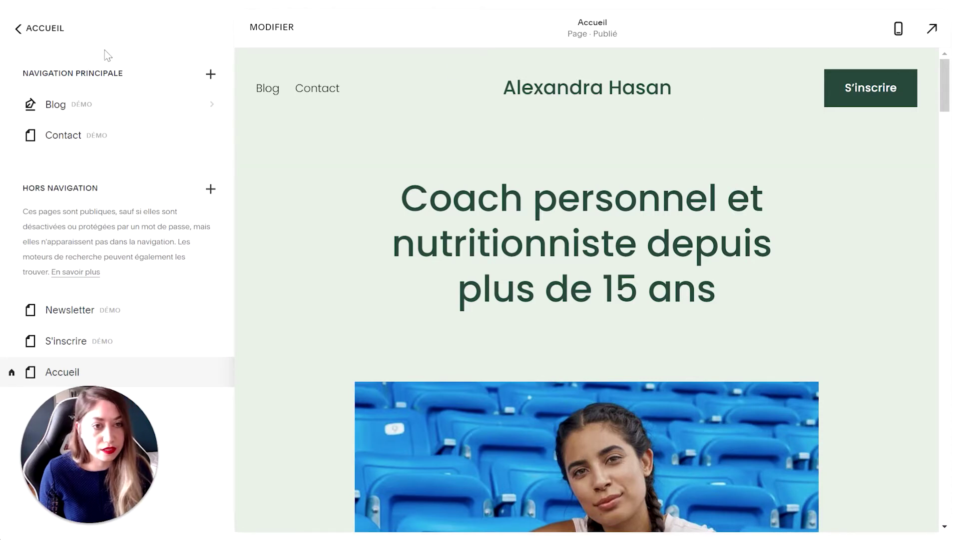
left_click(210, 75)
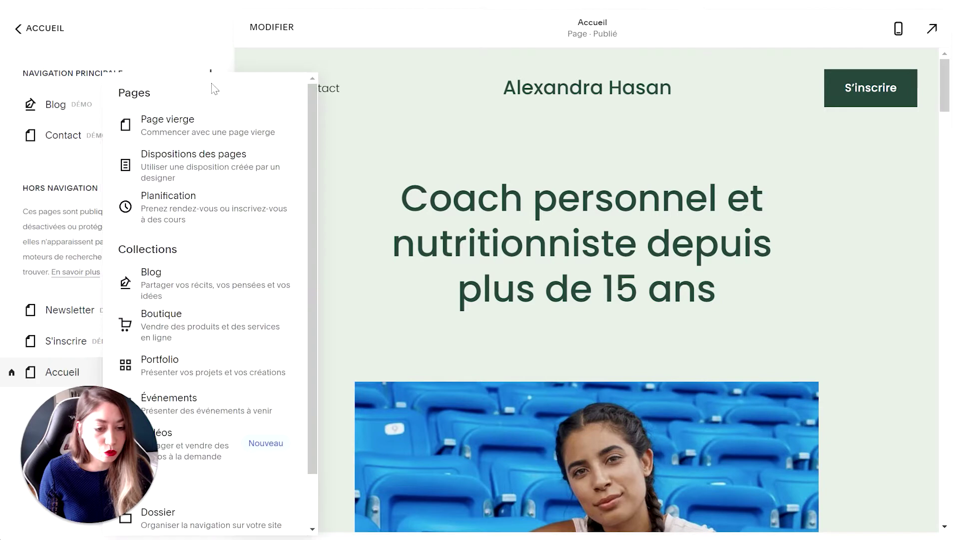
left_click(243, 443)
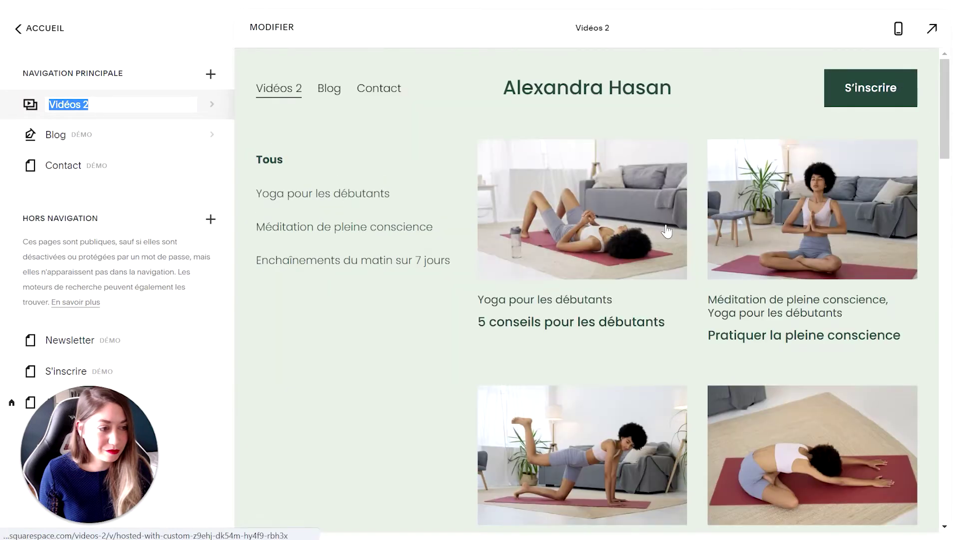
key("Right")
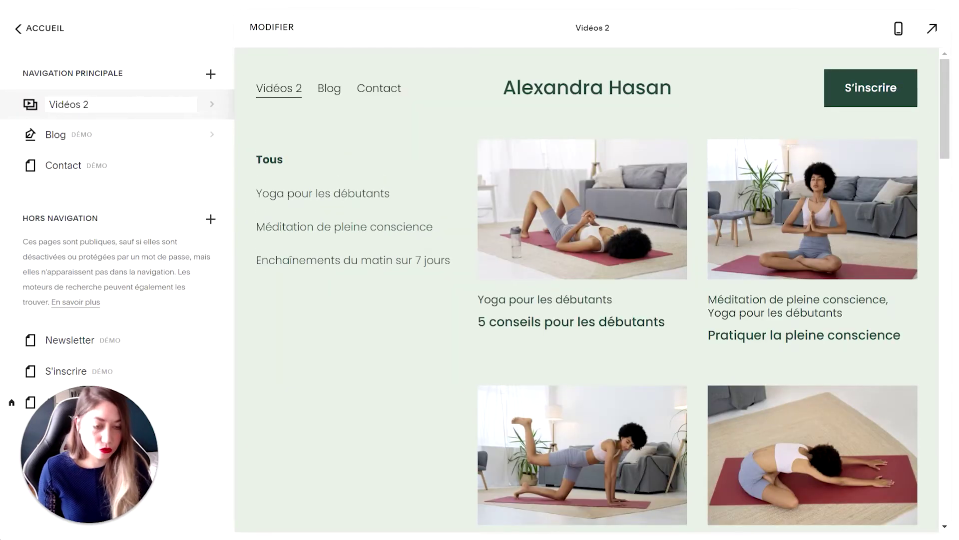
key("BackSpace")
key("BackSpace")
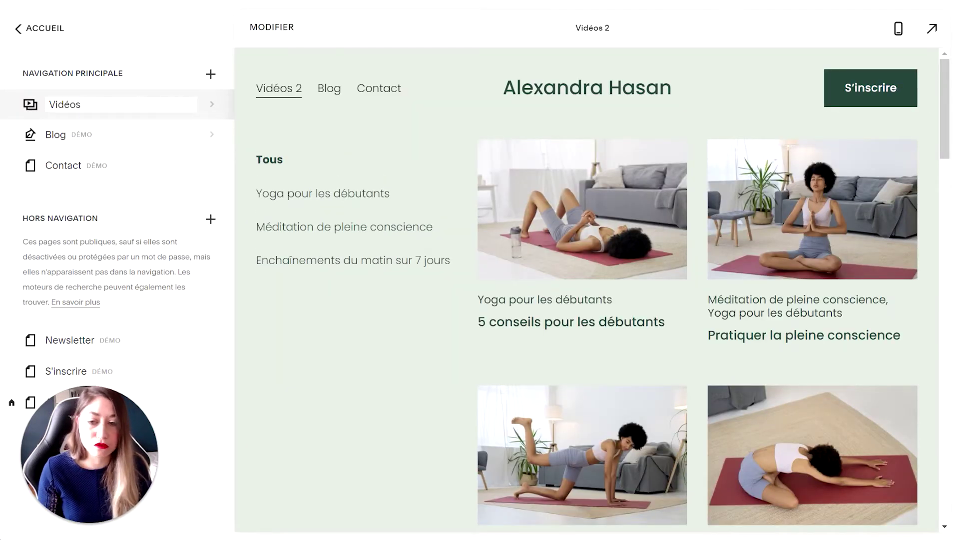
key("Return")
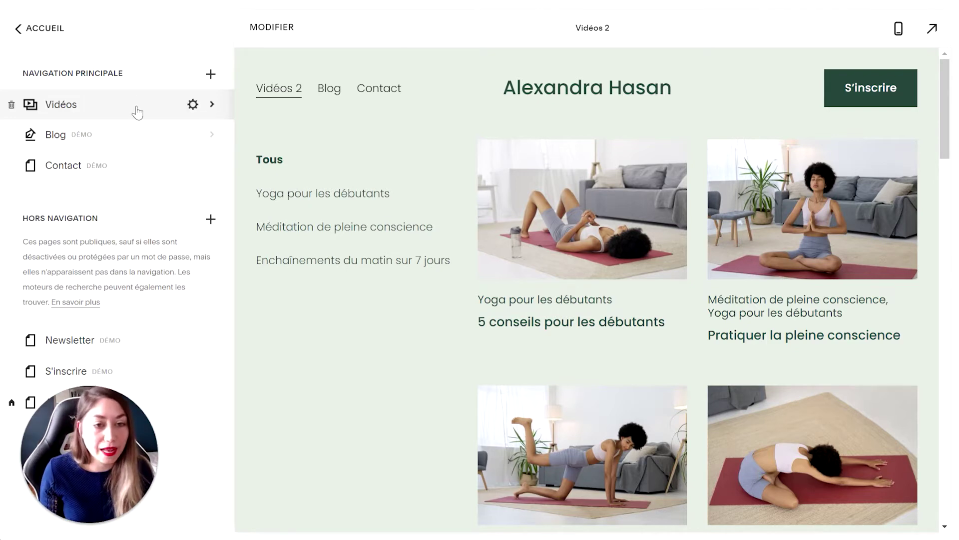
Step: Set the Vidéos page's custom URL slug to /videos in its general settings and save
left_click(138, 113)
left_click(48, 29)
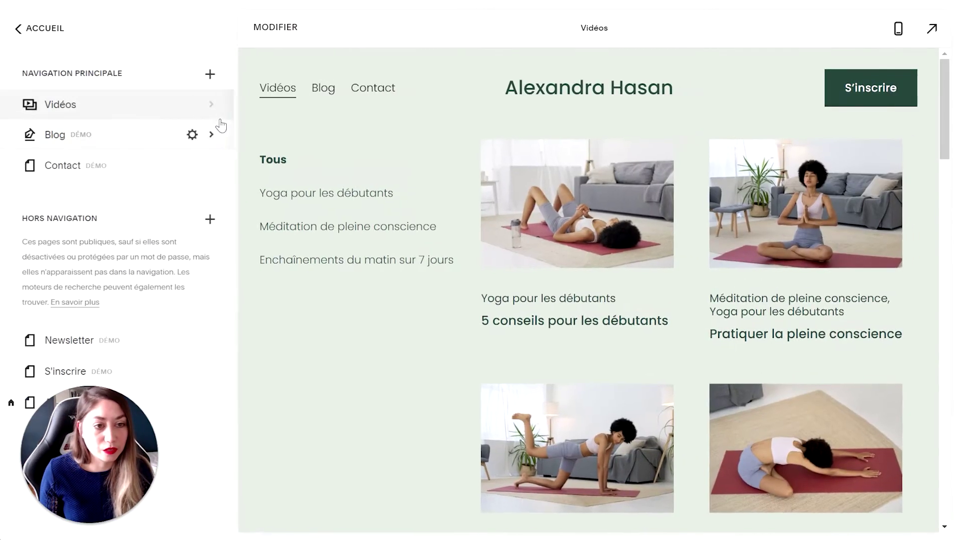
left_click(194, 105)
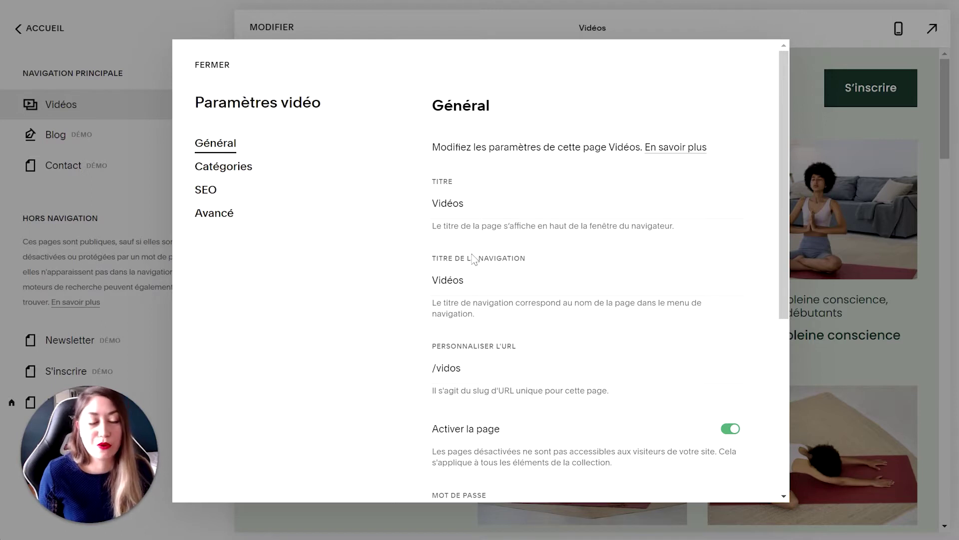
left_click(450, 280)
left_click_drag(450, 280, 453, 280)
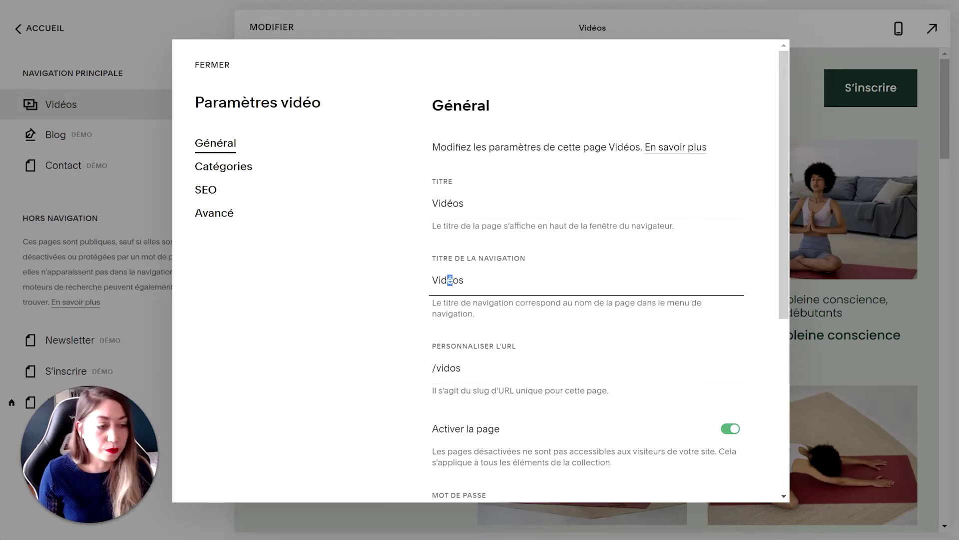
left_click(450, 368)
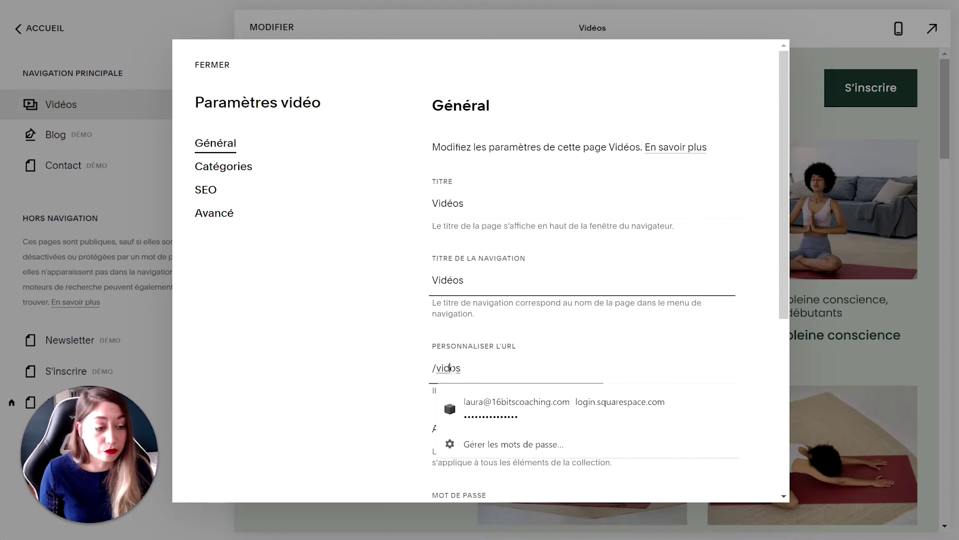
type("e")
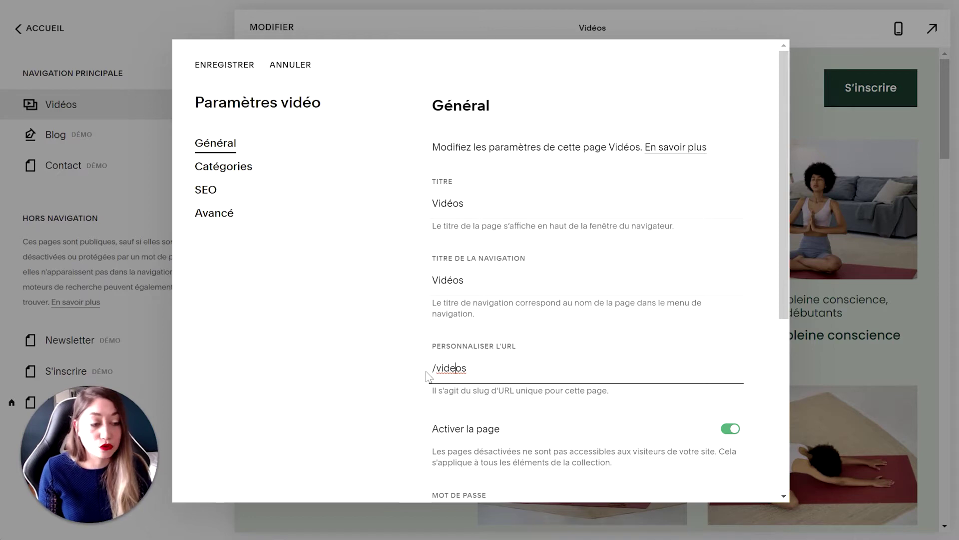
left_click(226, 64)
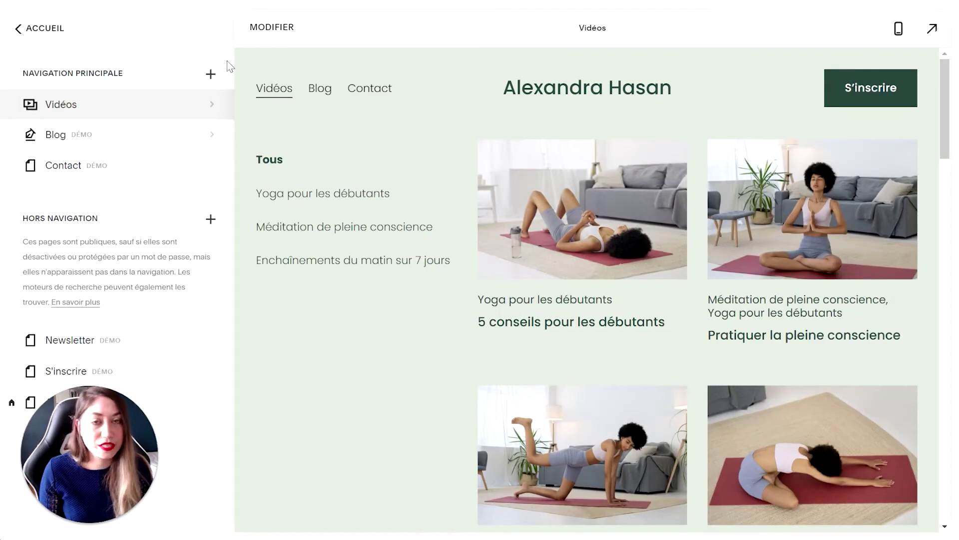
Step: Edit the Vidéos page and add a centred text section from the Texte layouts above the video grid
left_click(270, 34)
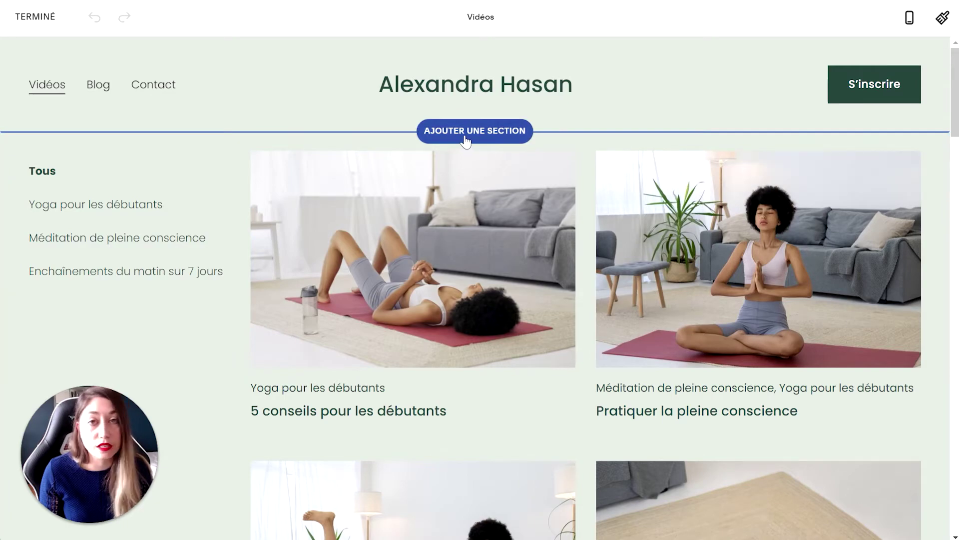
scroll(458, 275, "down", 20)
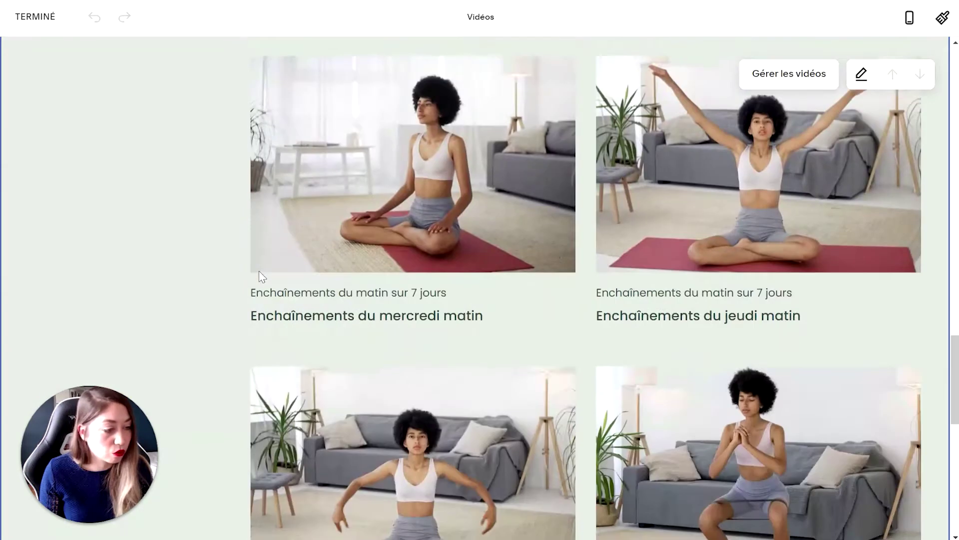
scroll(263, 274, "down", 5)
scroll(450, 200, "up", 20)
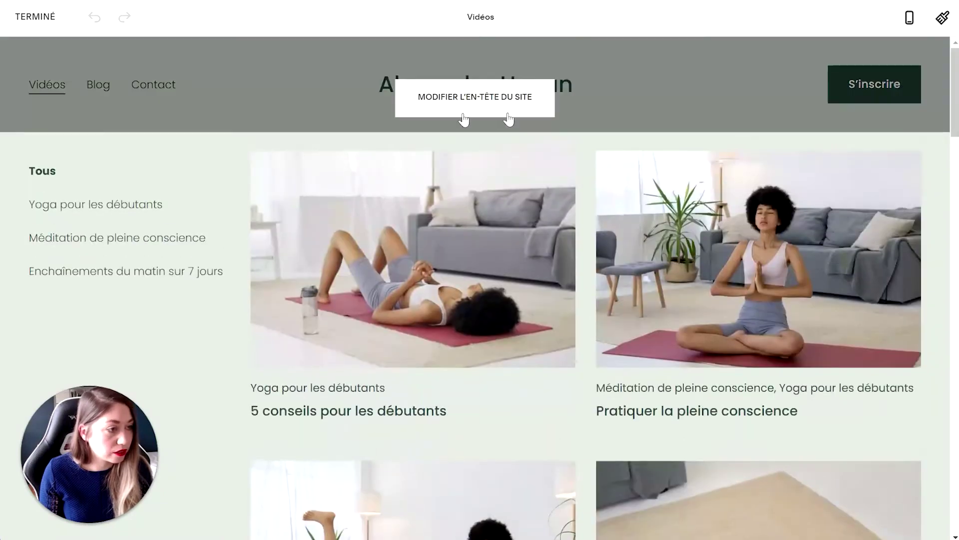
left_click(478, 131)
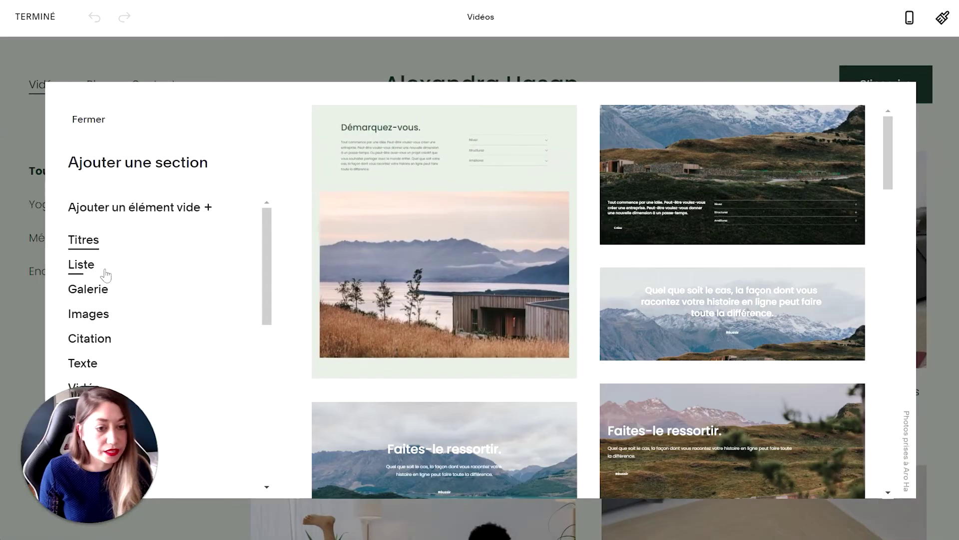
left_click(90, 315)
left_click(92, 338)
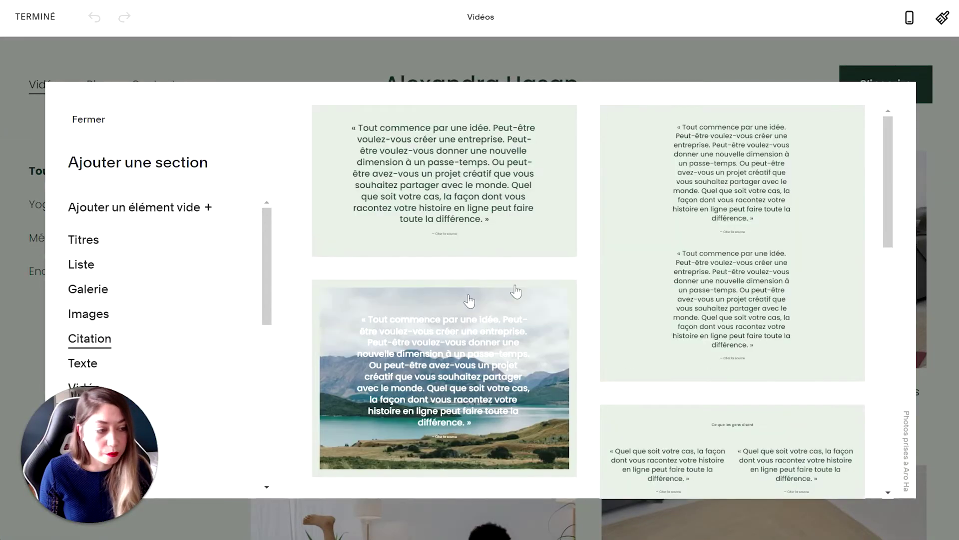
scroll(439, 305, "down", 3)
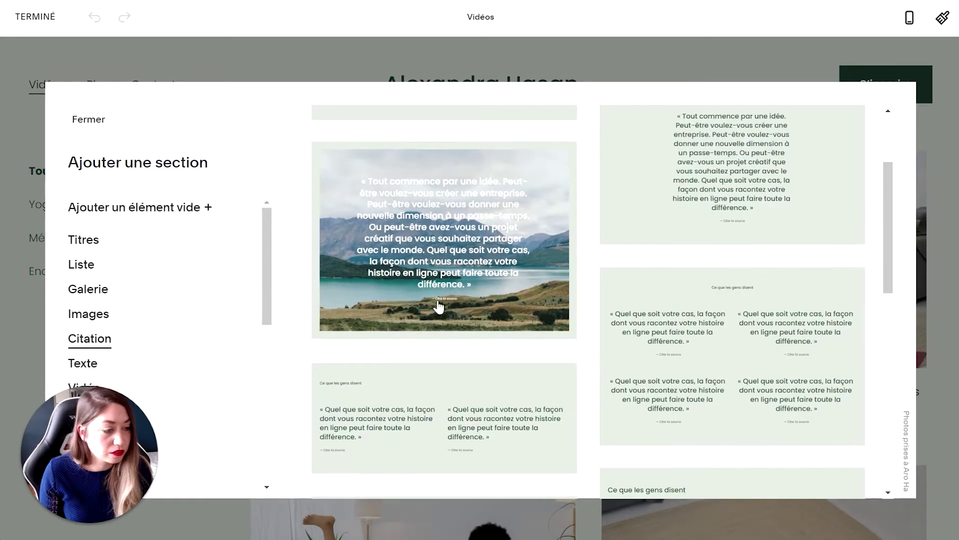
left_click(87, 369)
left_click(697, 232)
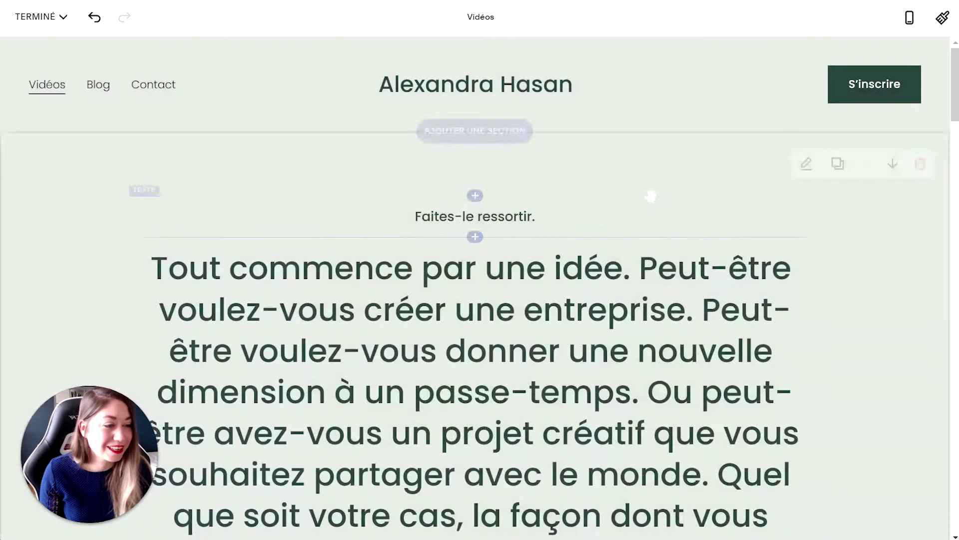
Step: Remove the text section above the video grid from the Vidéos page
scroll(650, 196, "down", 10)
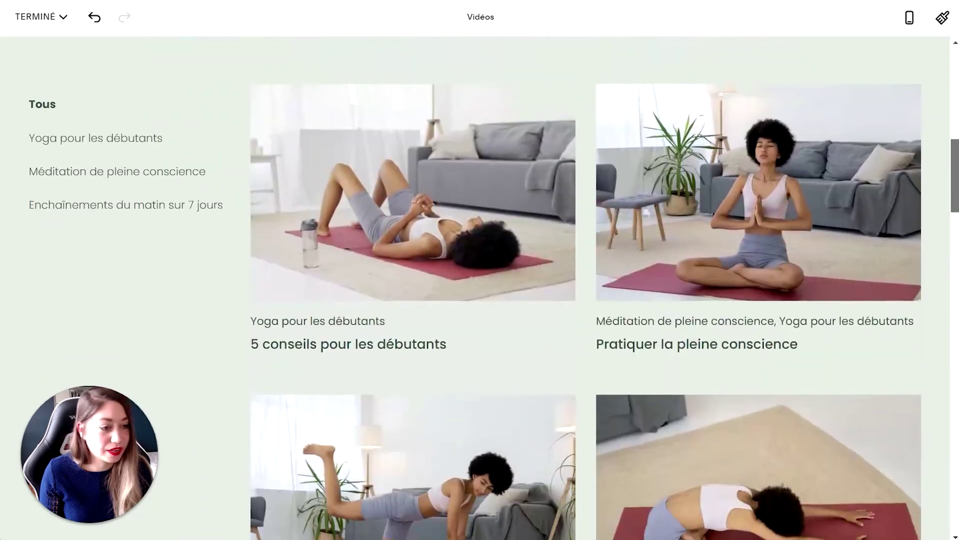
scroll(675, 200, "up", 10)
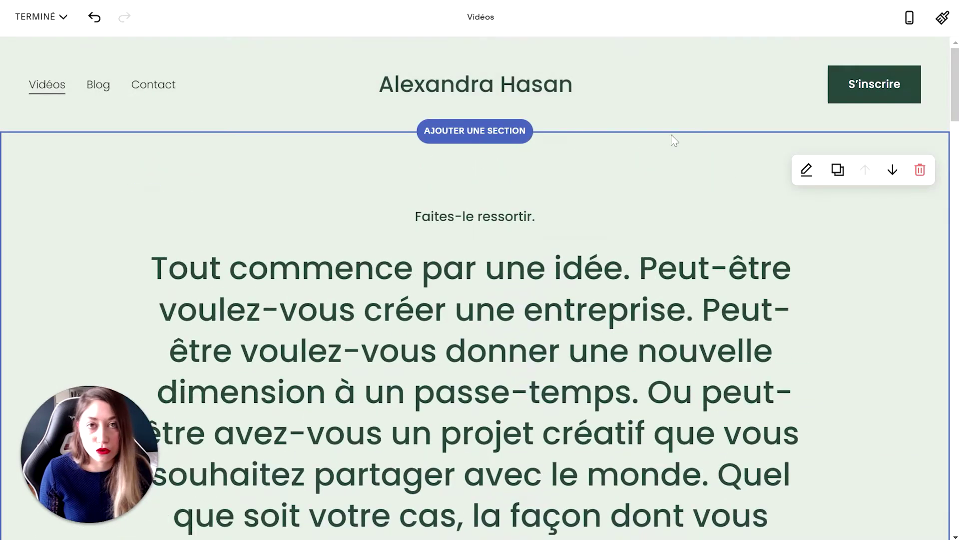
scroll(480, 288, "down", 3)
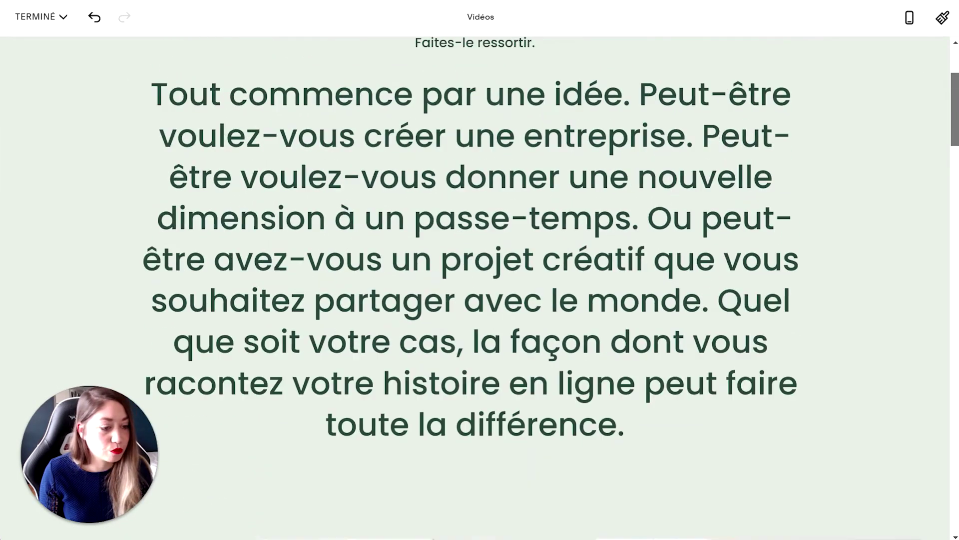
scroll(916, 170, "up", 3)
left_click(916, 165)
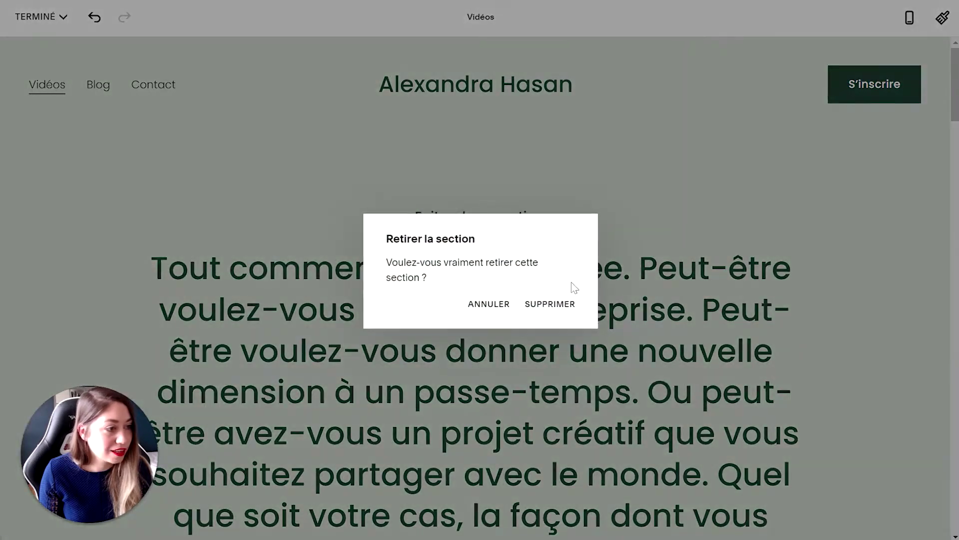
left_click(553, 309)
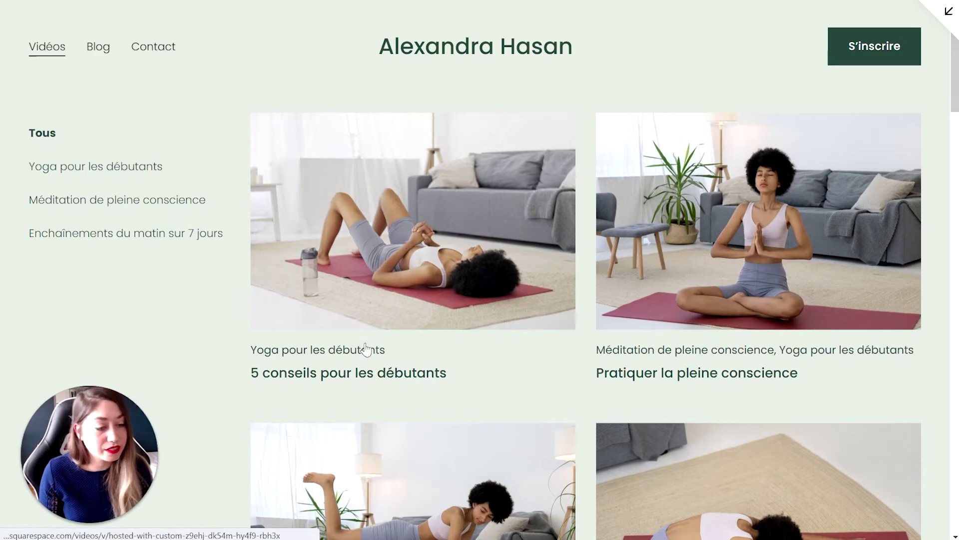
Step: Open the "5 conseils pour les débutants" video in the site preview and examine its player
left_click(382, 289)
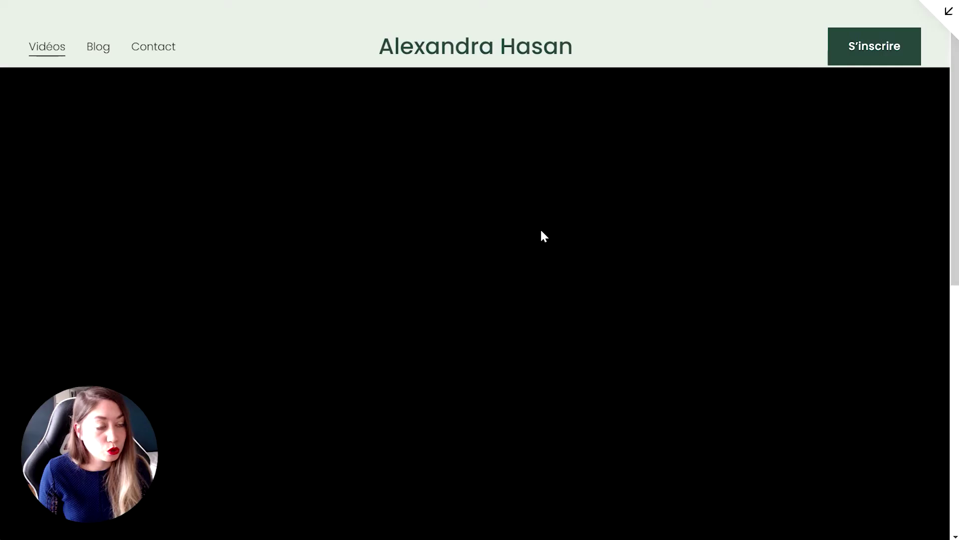
scroll(557, 217, "down", 1)
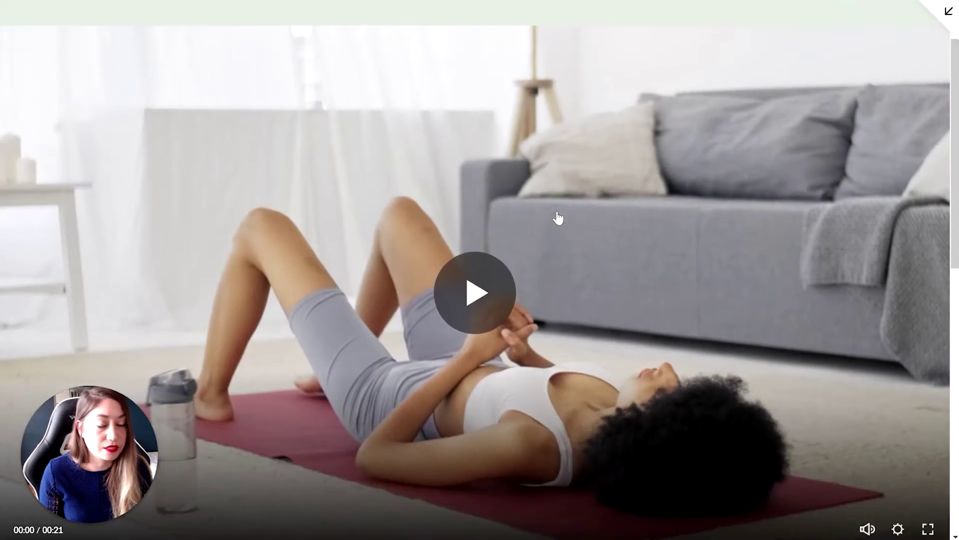
scroll(557, 218, "down", 1)
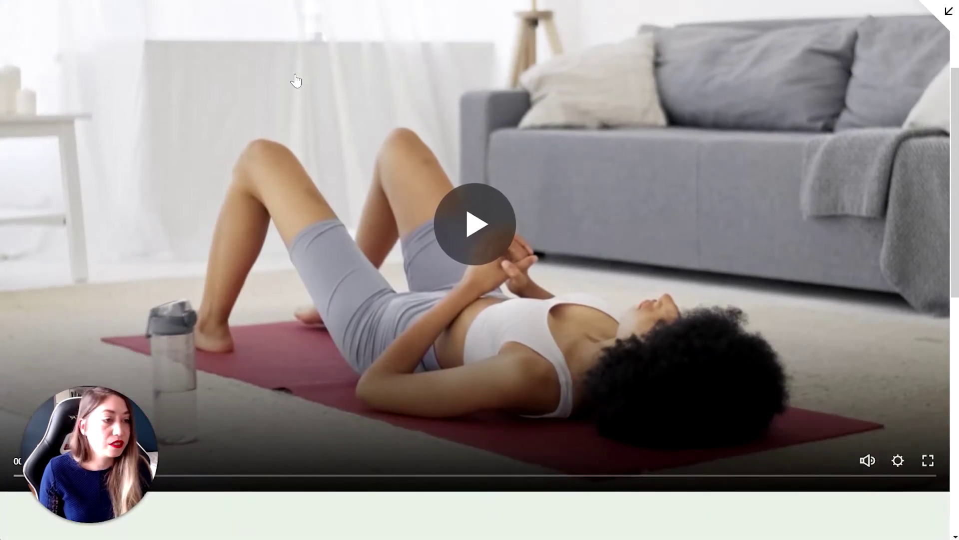
scroll(703, 272, "up", 2)
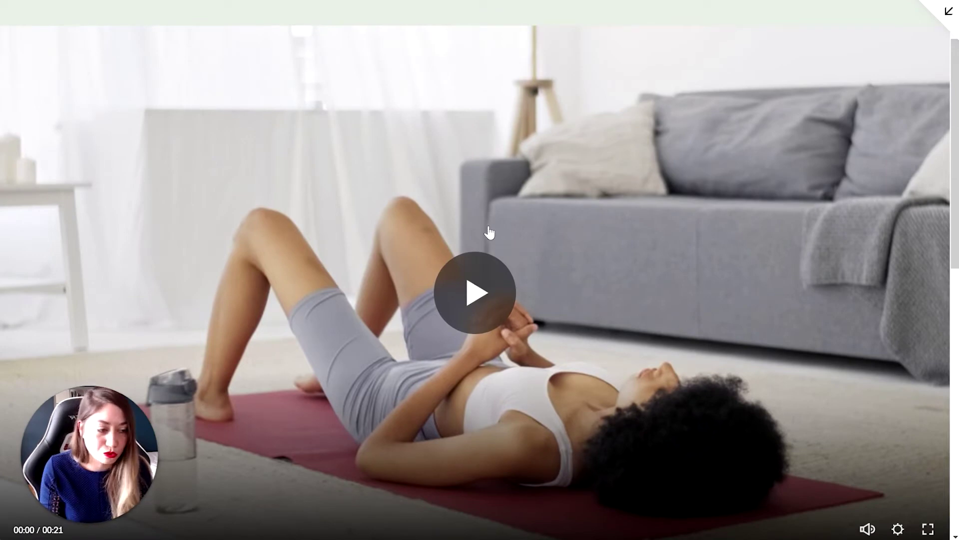
Step: Examine the category, date, title and description shown below the video player
scroll(487, 232, "down", 8)
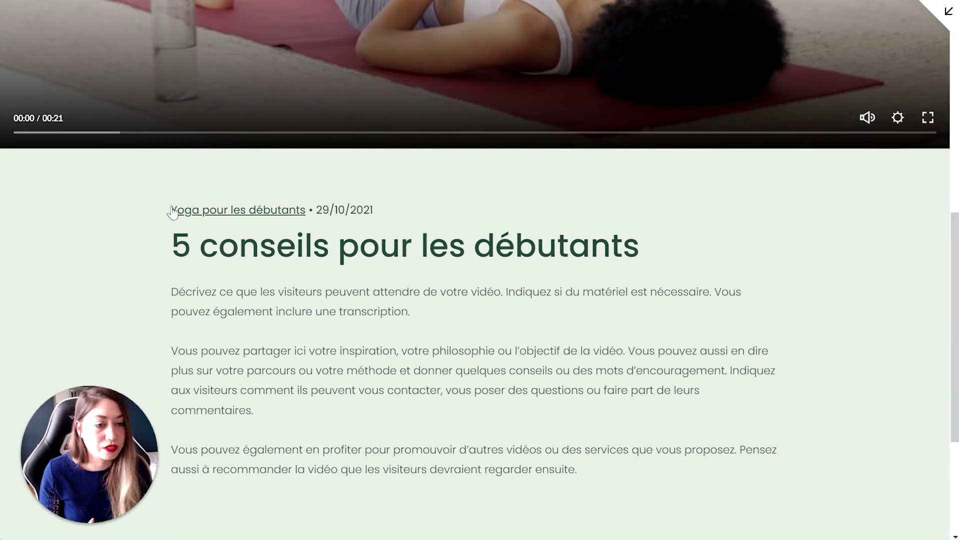
left_click_drag(371, 209, 345, 210)
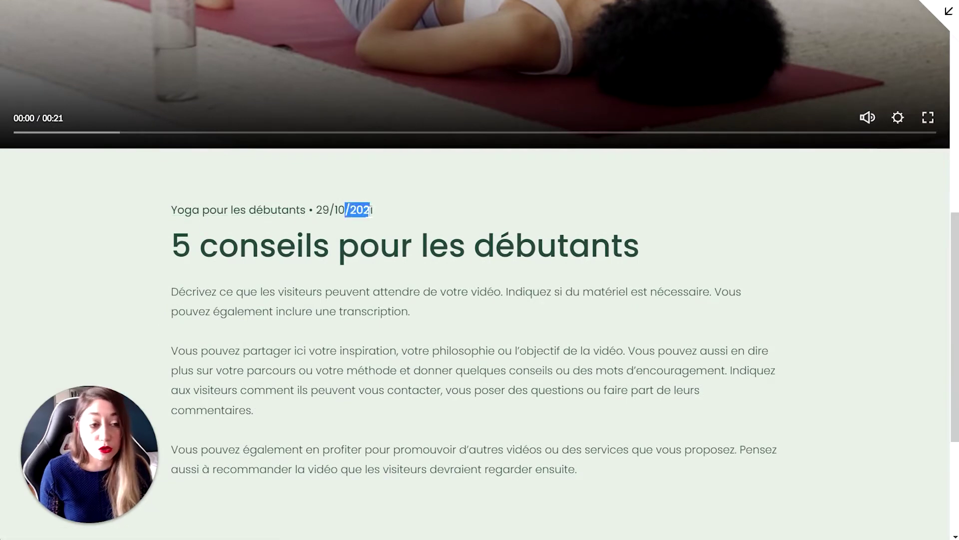
left_click_drag(232, 257, 417, 250)
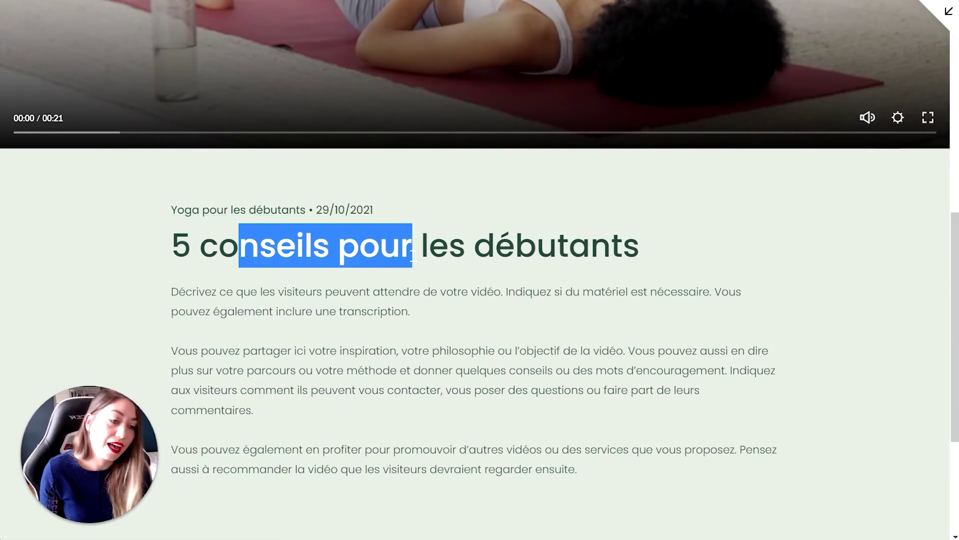
scroll(416, 250, "down", 3)
left_click_drag(258, 154, 306, 312)
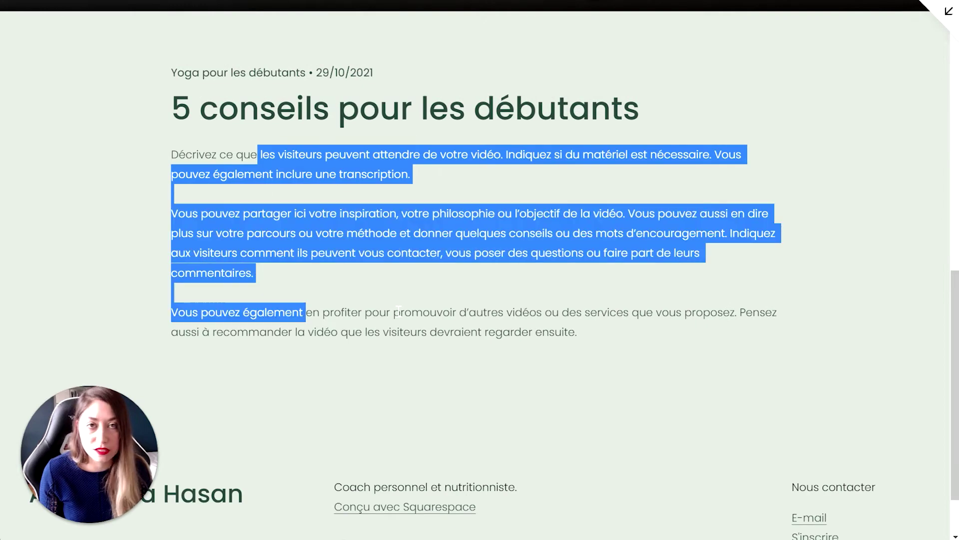
left_click(398, 311)
scroll(430, 302, "up", 5)
scroll(430, 302, "down", 5)
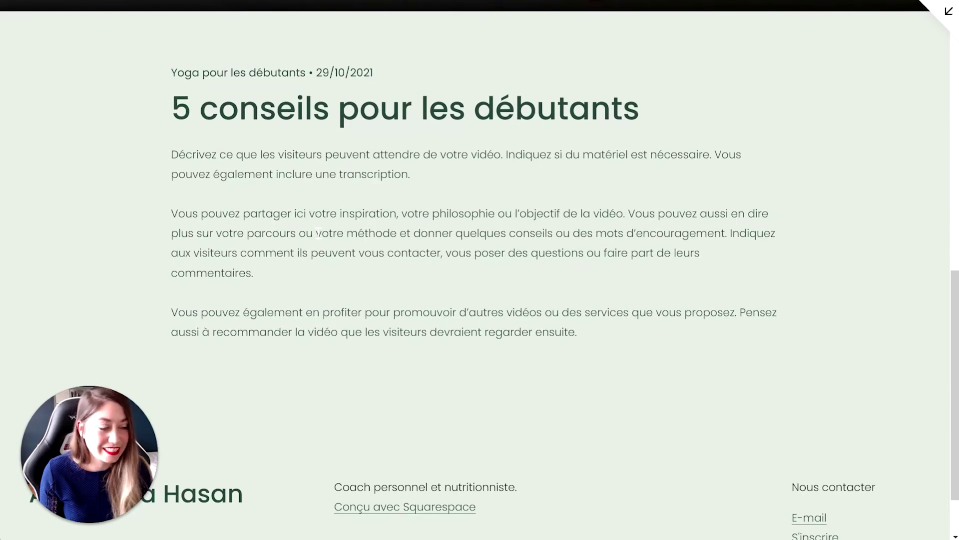
scroll(321, 230, "up", 8)
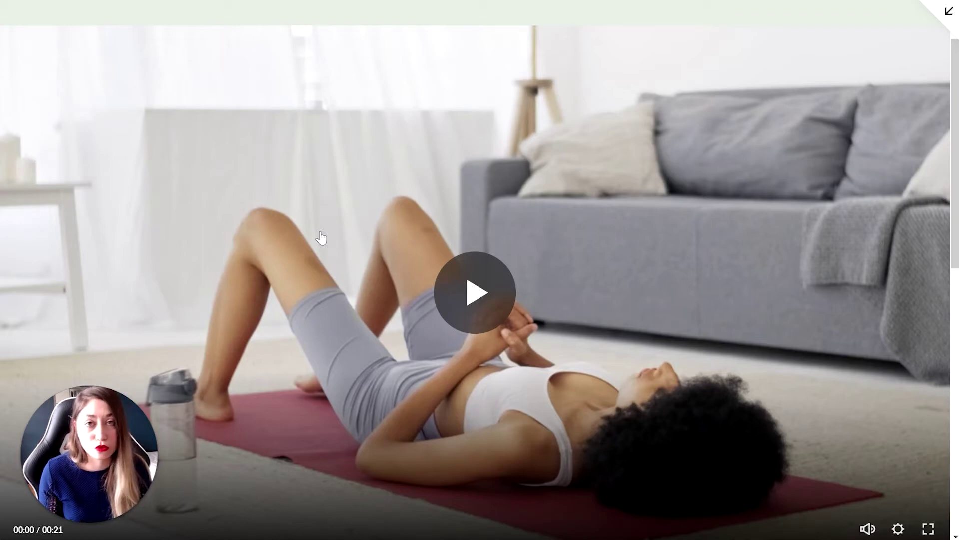
scroll(320, 238, "up", 2)
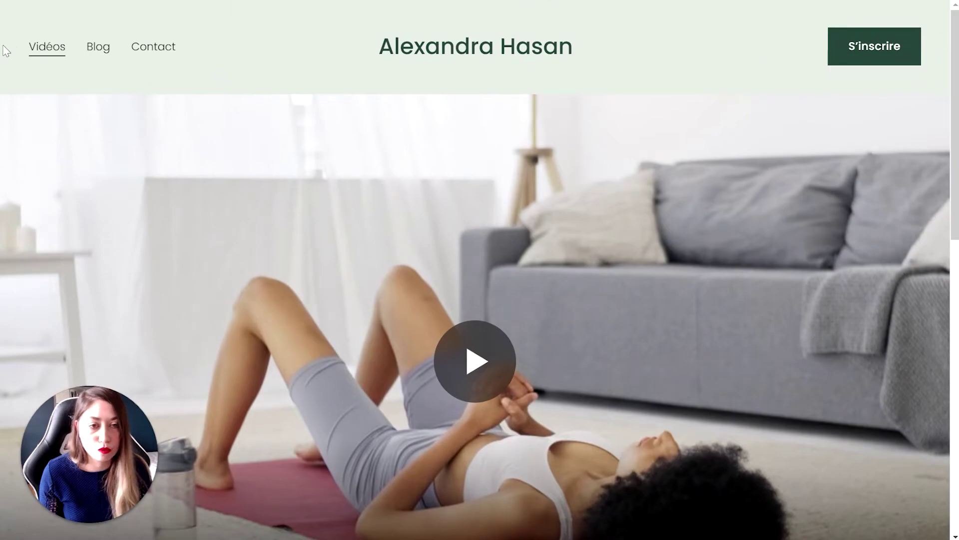
Step: Return to the Vidéos page in the site editor and open its list of all videos
left_click(38, 53)
left_click(949, 11)
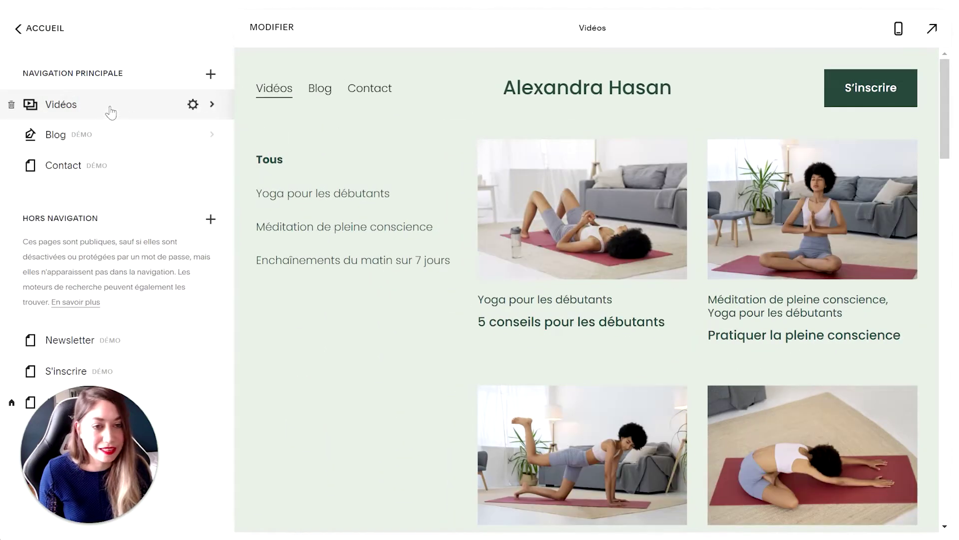
left_click(109, 115)
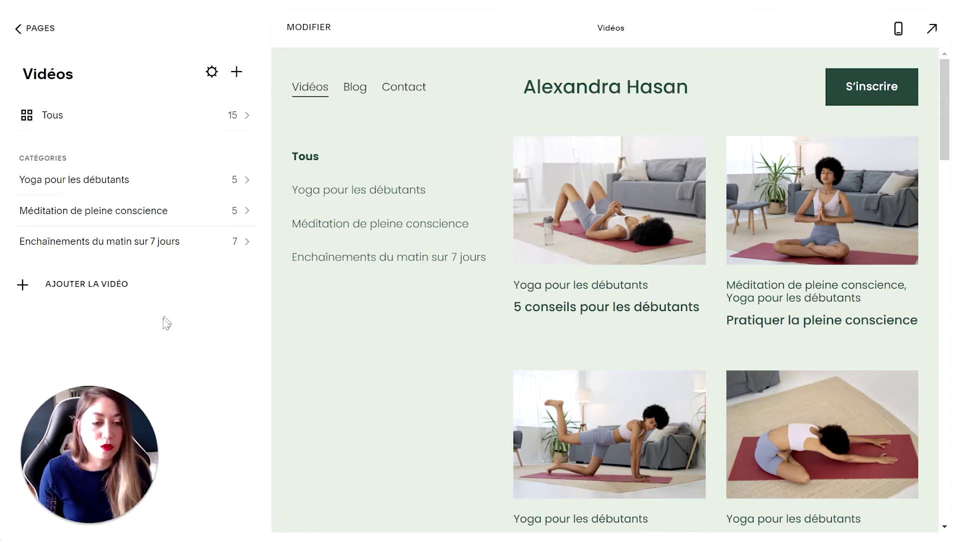
left_click(72, 116)
left_click_drag(262, 124, 261, 101)
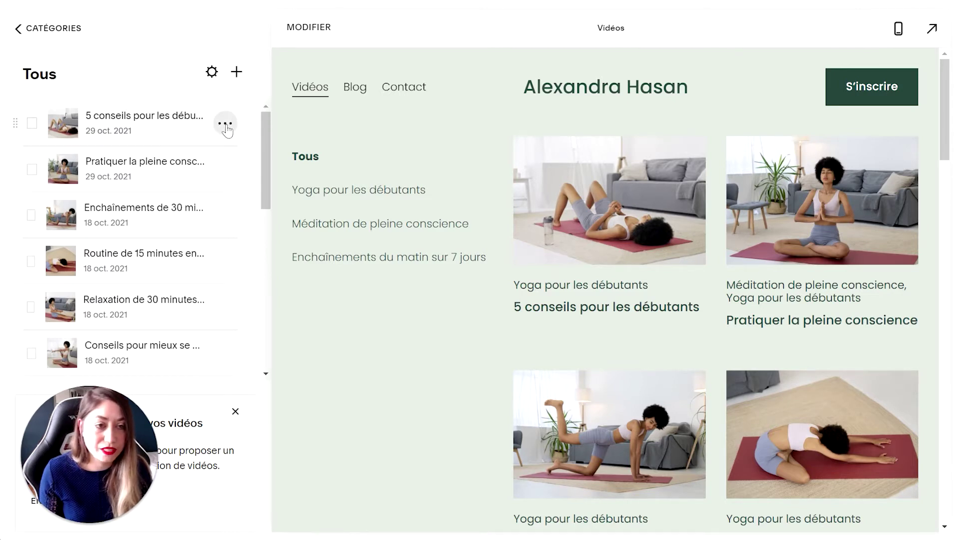
Step: Open the "5 conseils pour les débutants" video for editing and examine its title
left_click(226, 124)
left_click(225, 153)
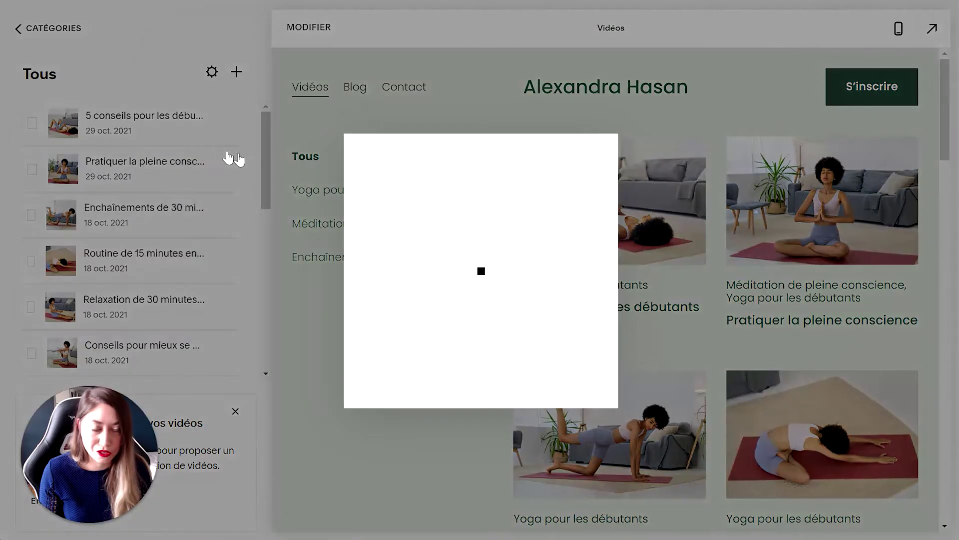
left_click_drag(438, 166, 550, 166)
left_click(570, 166)
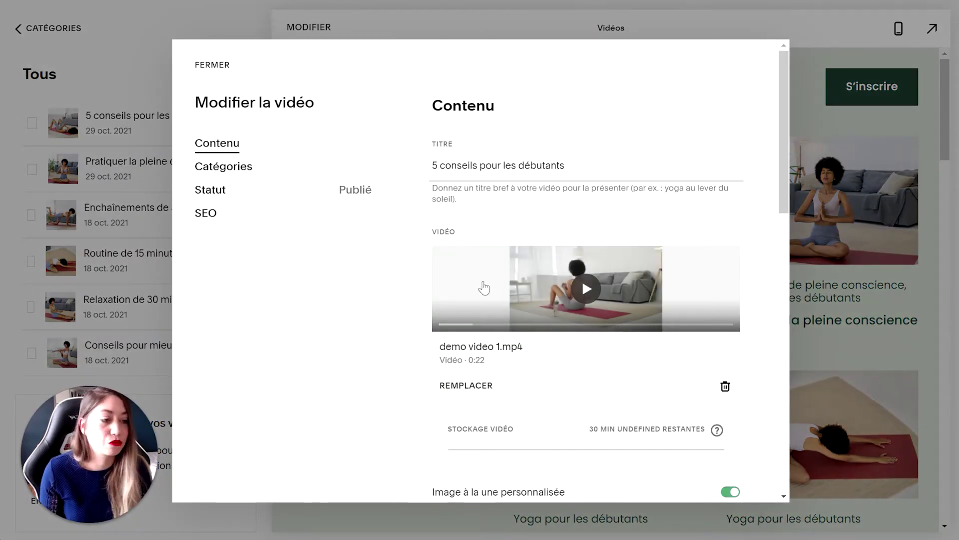
Step: Examine the custom featured image, excerpt, description and URL settings of the "5 conseils pour les débutants" video
scroll(693, 288, "down", 6)
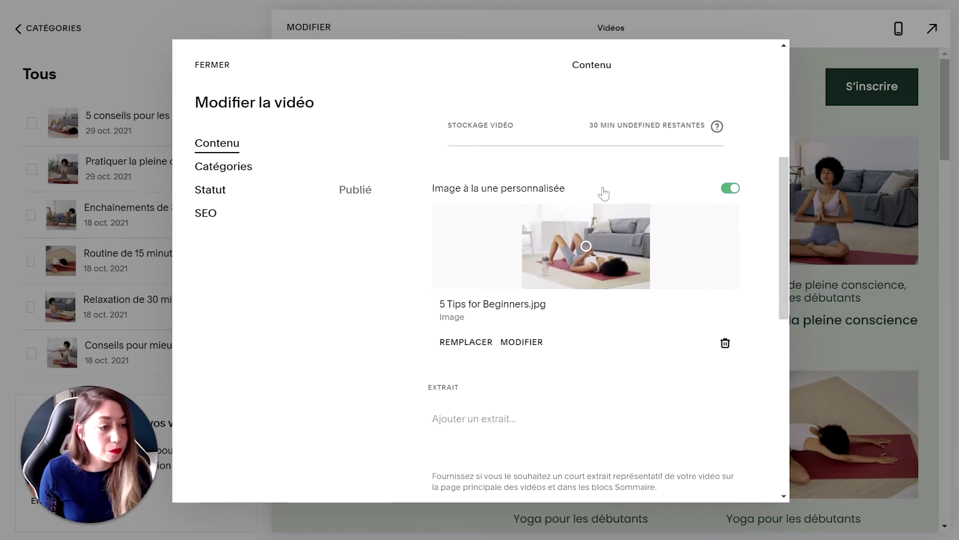
scroll(603, 194, "down", 2)
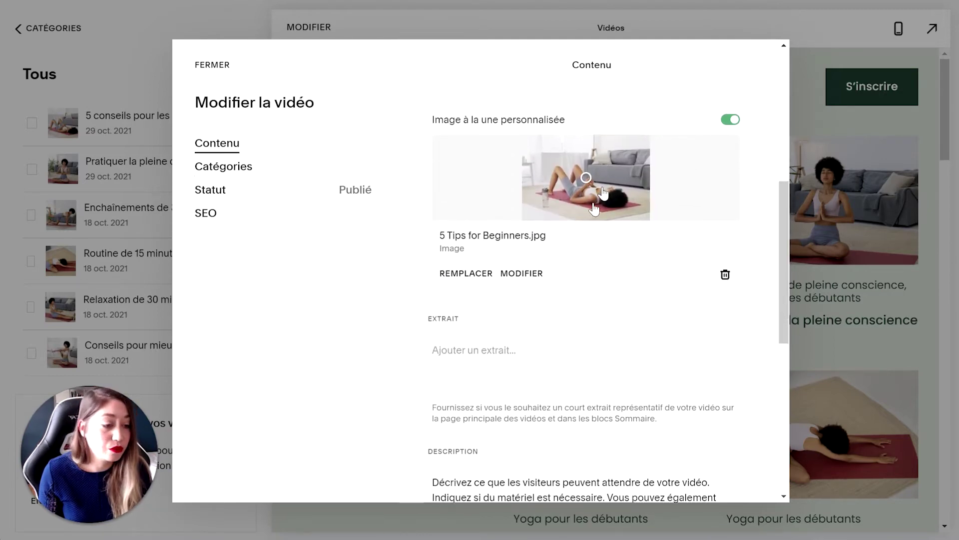
left_click(474, 351)
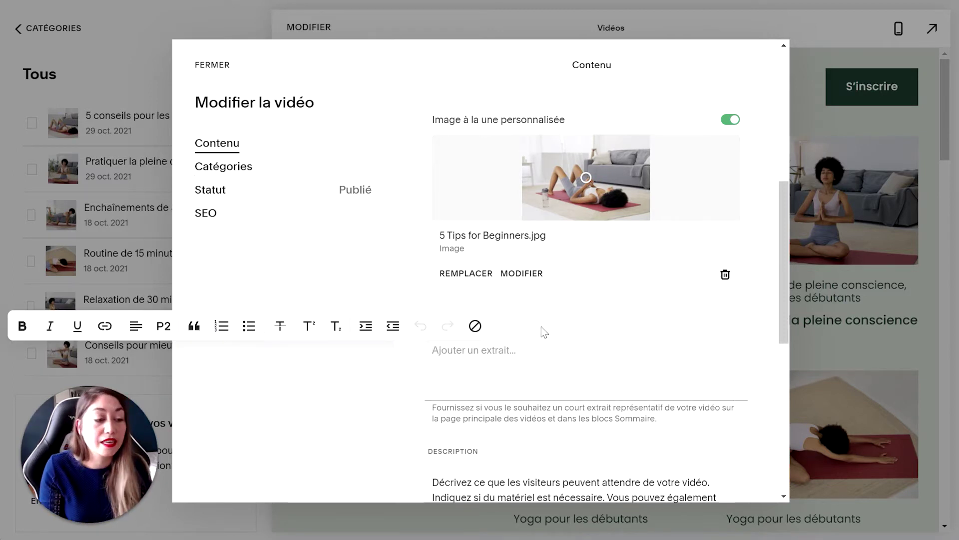
scroll(544, 333, "down", 5)
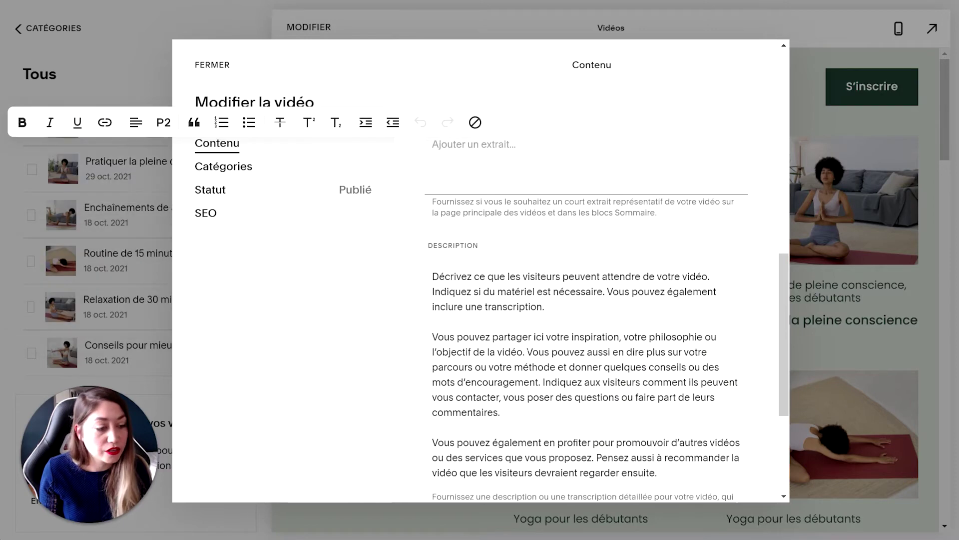
left_click(537, 298)
scroll(537, 298, "down", 2)
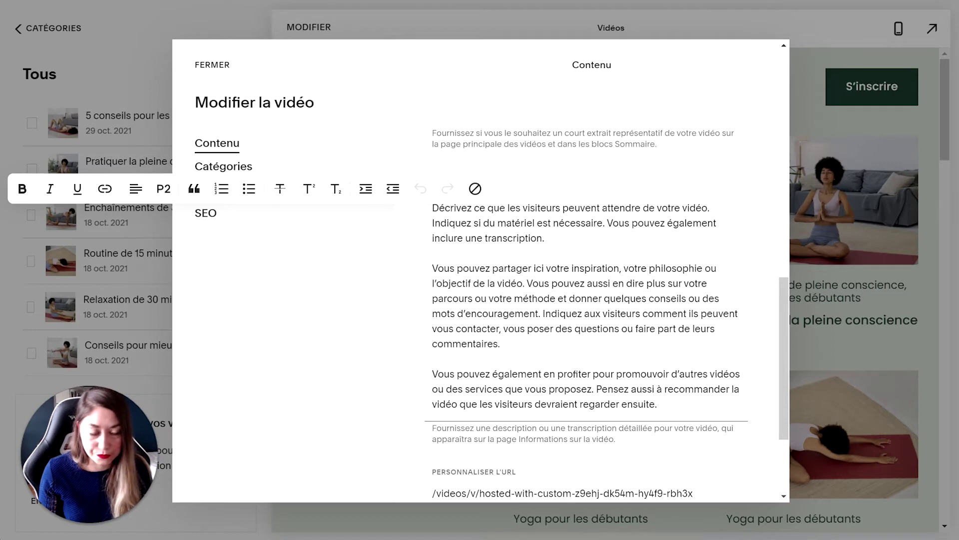
Step: Examine the video's file, storage allowance and assigned categories, and close its settings
left_click_drag(782, 395, 809, 211)
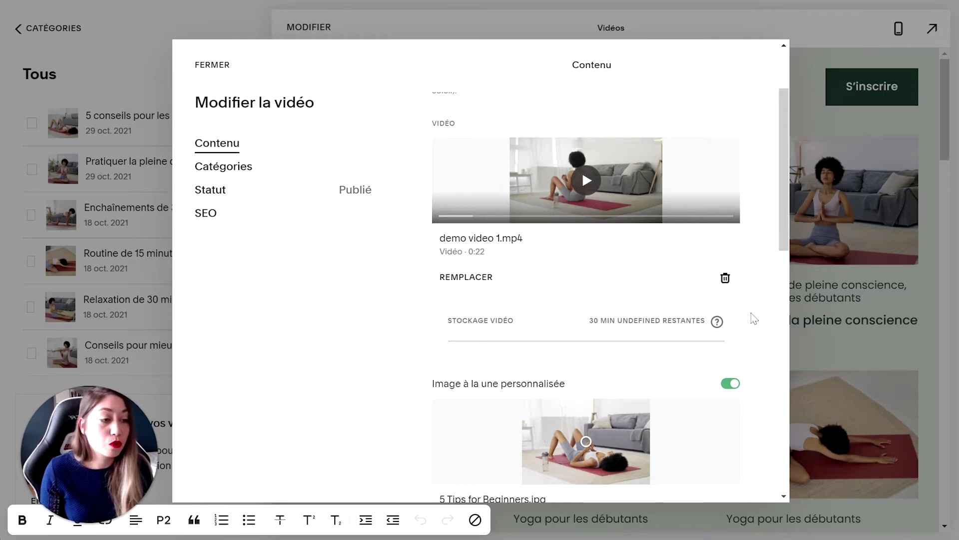
left_click_drag(584, 334, 765, 314)
left_click(762, 313)
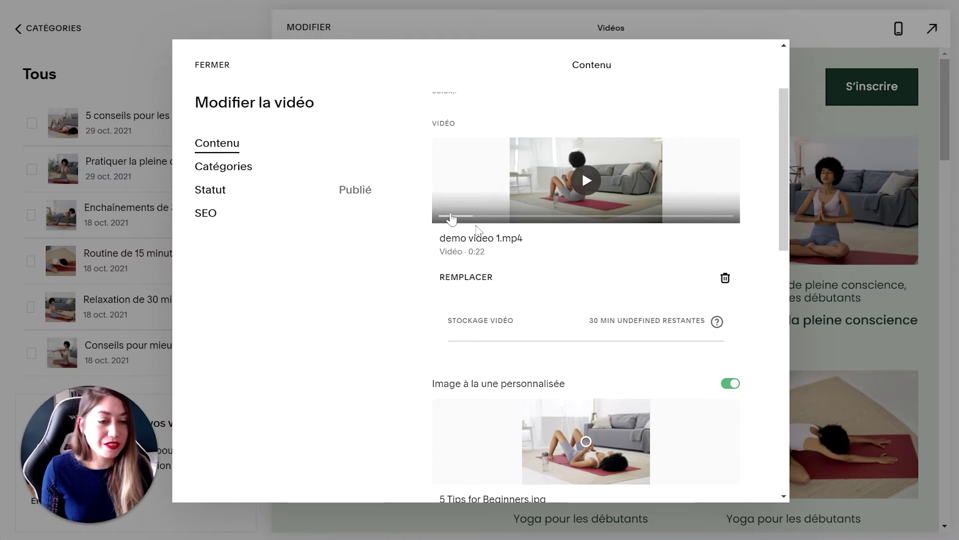
left_click(235, 171)
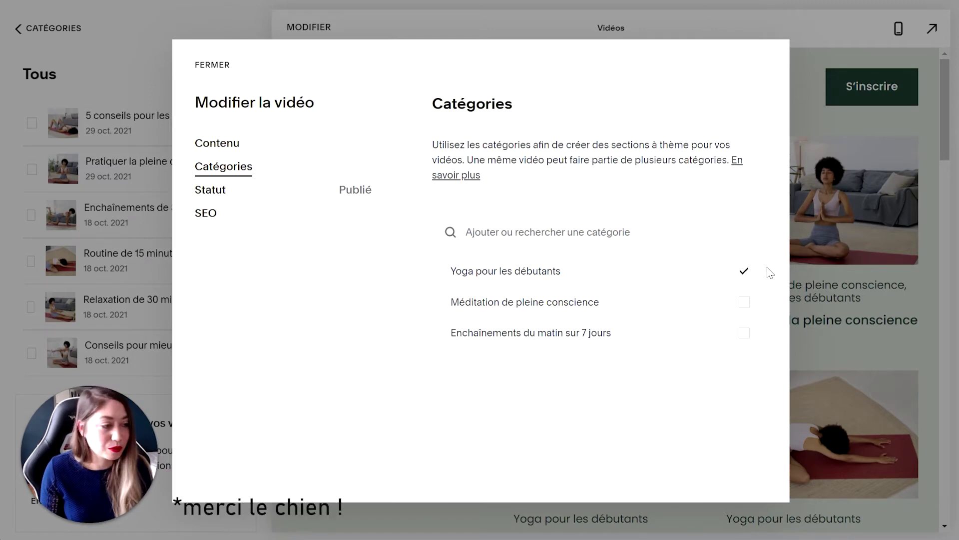
left_click(211, 65)
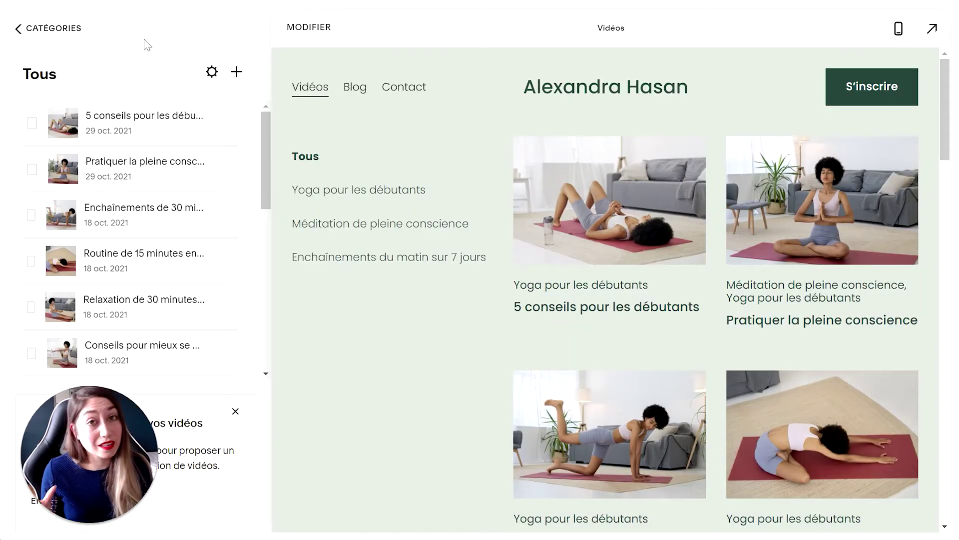
Step: Start a new video entry and examine its title, video upload, excerpt, description and custom URL fields
left_click(237, 71)
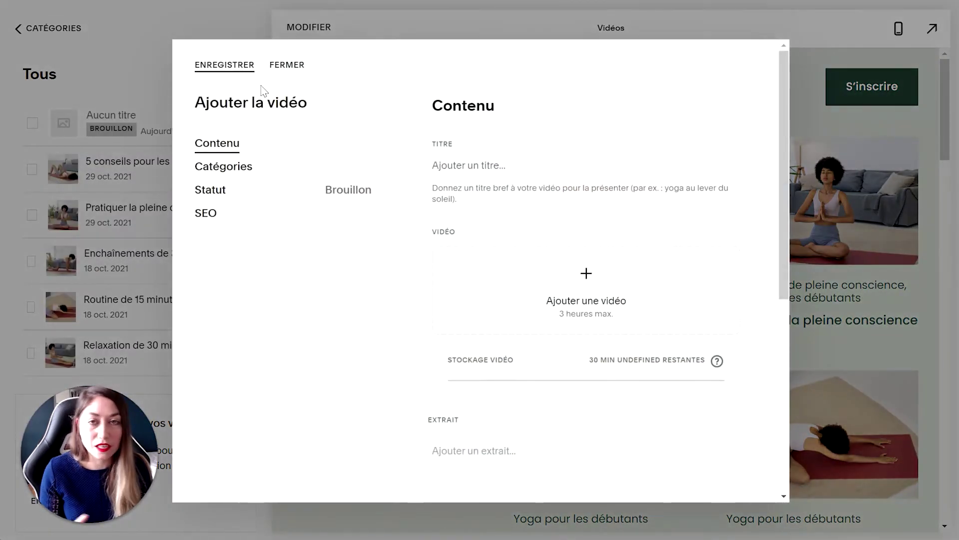
left_click(483, 166)
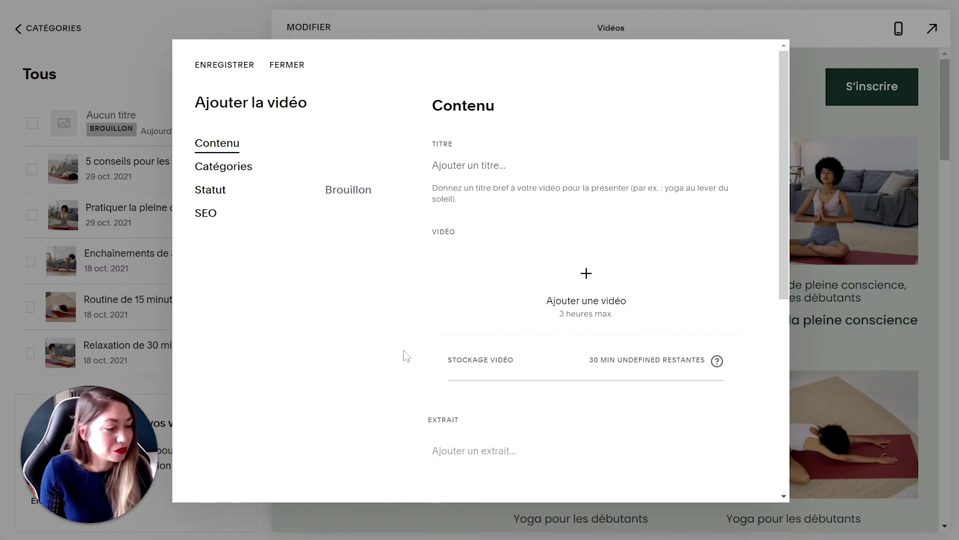
scroll(405, 355, "down", 3)
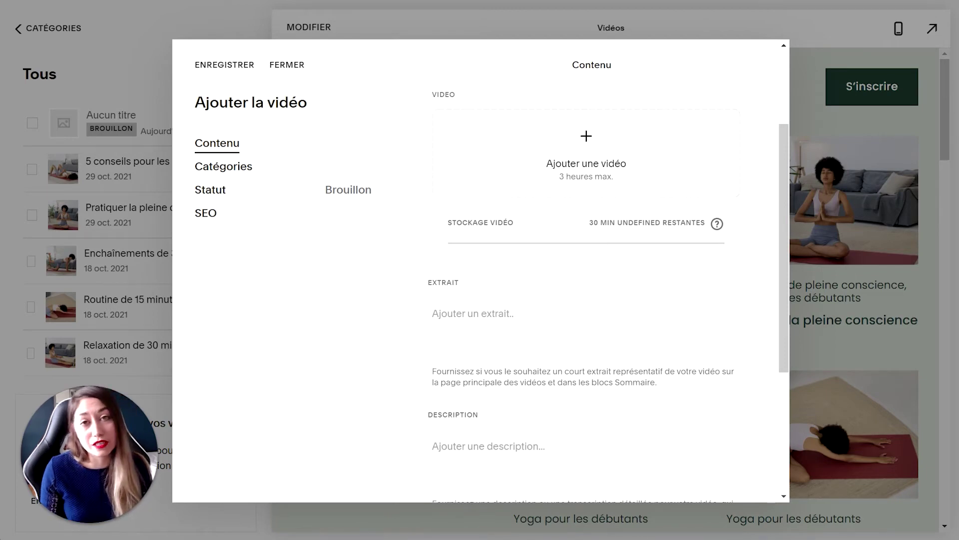
scroll(506, 241, "down", 4)
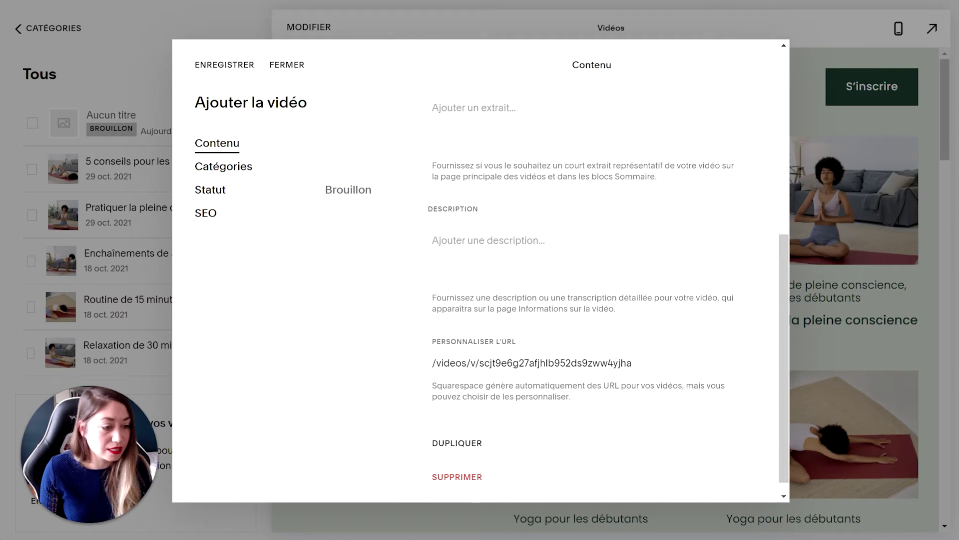
left_click_drag(632, 362, 480, 362)
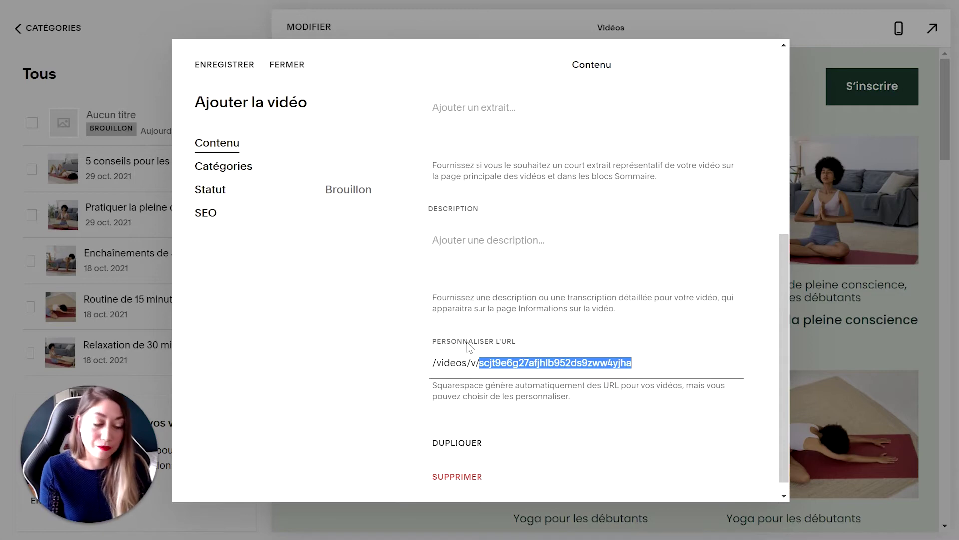
left_click(415, 374)
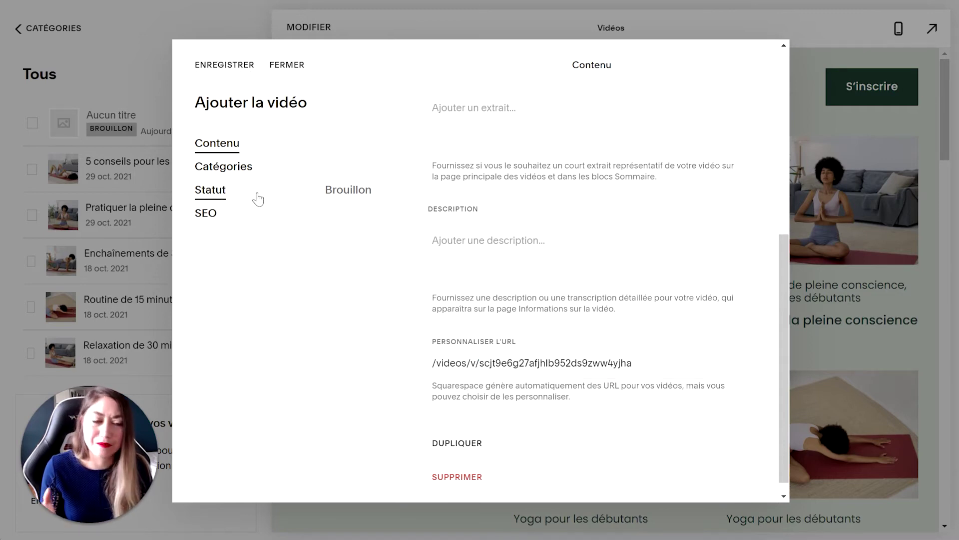
Step: Examine the new video's category options and optional SEO title and description, and discard the draft
left_click(235, 170)
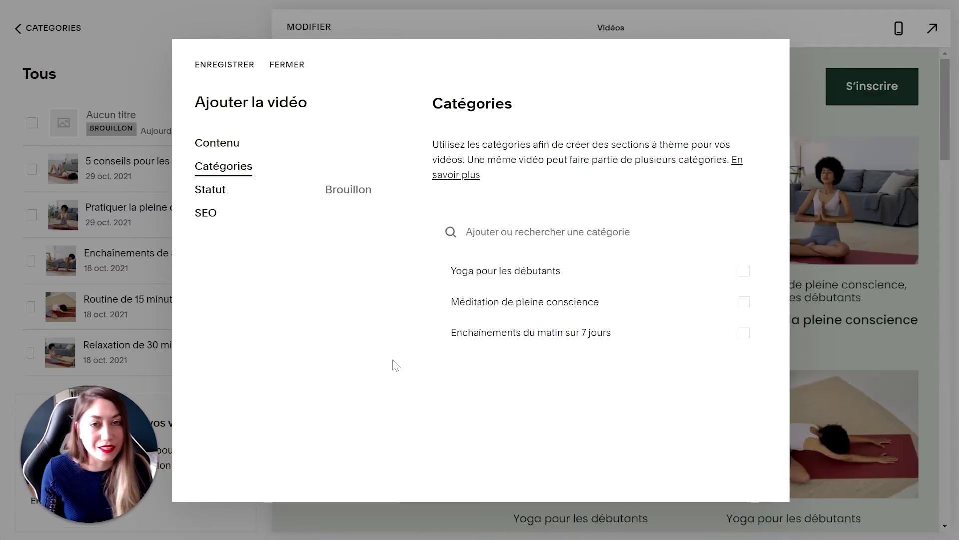
left_click(215, 223)
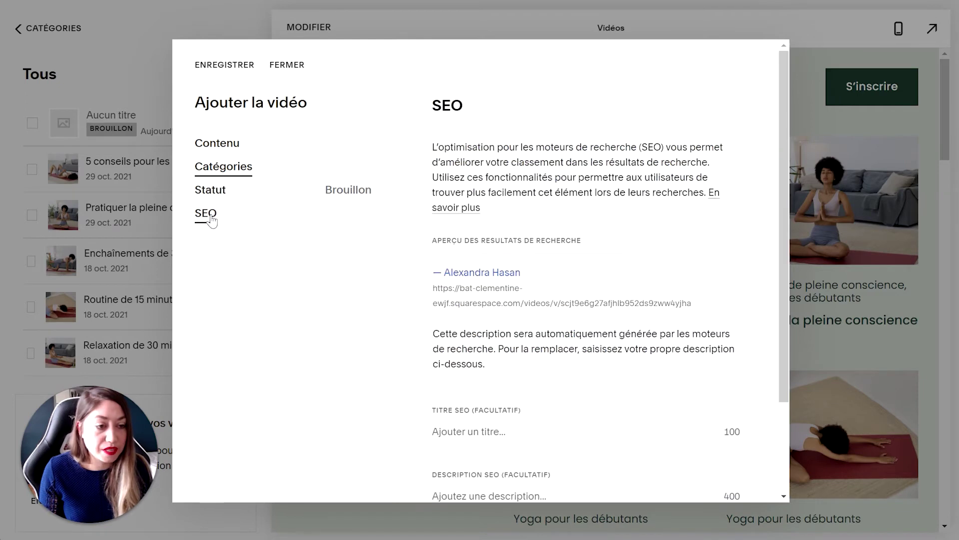
scroll(400, 287, "down", 1)
scroll(400, 287, "down", 2)
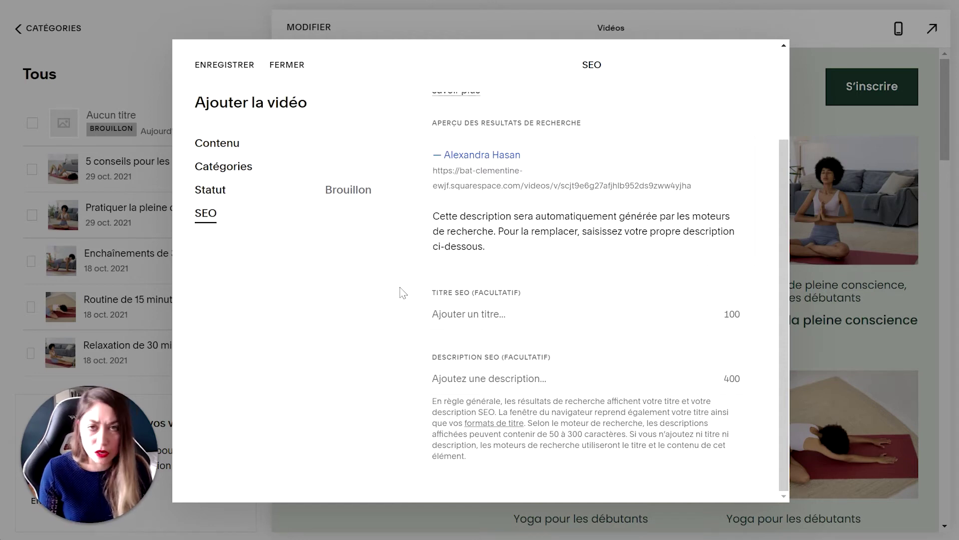
left_click(530, 314)
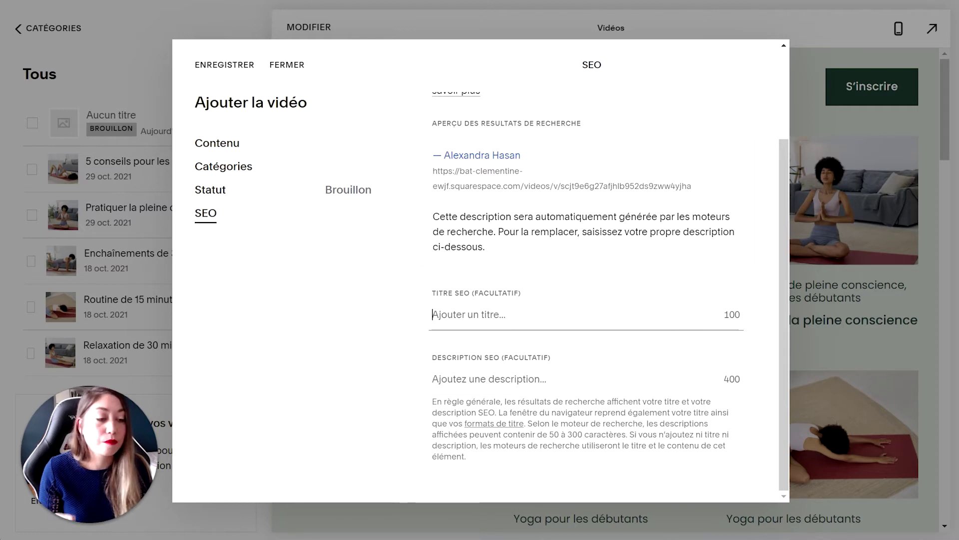
left_click(472, 379)
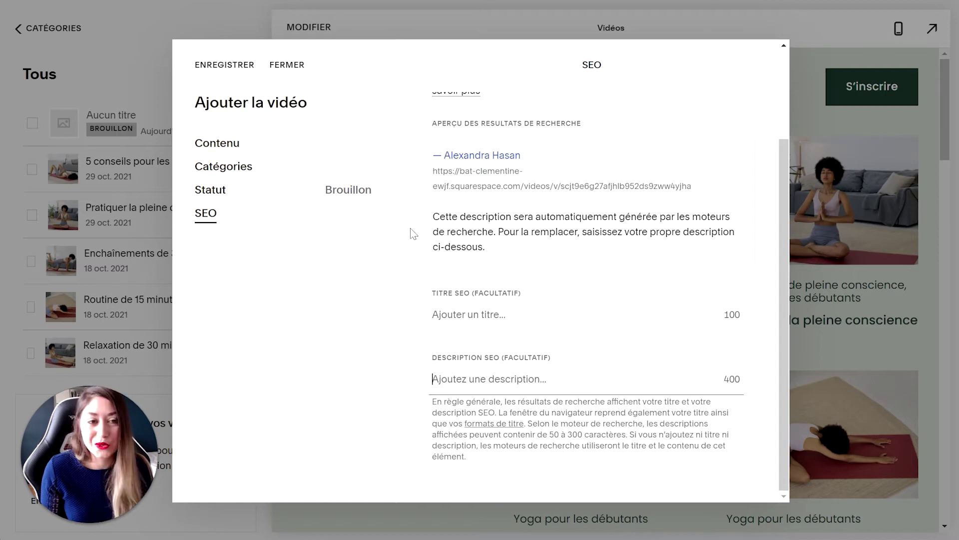
scroll(430, 316, "up", 3)
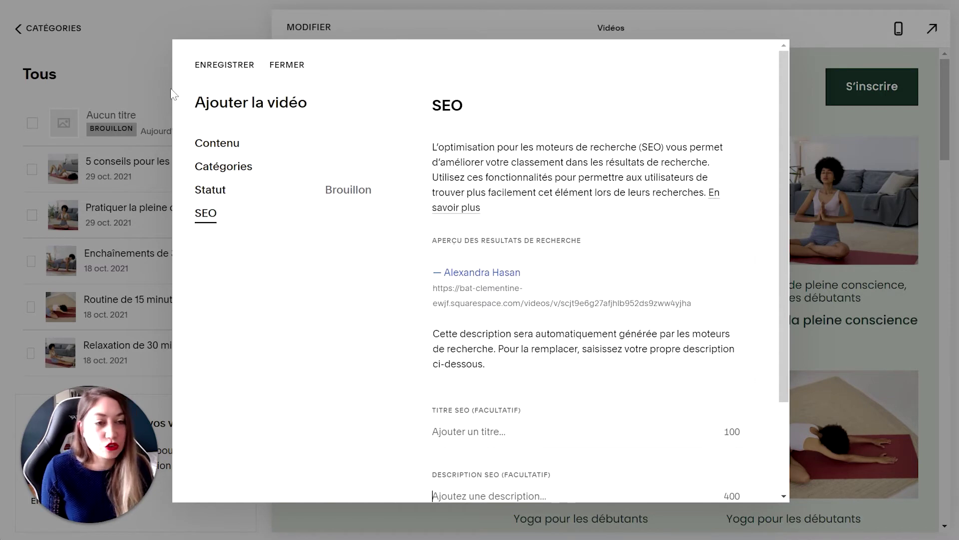
left_click(286, 66)
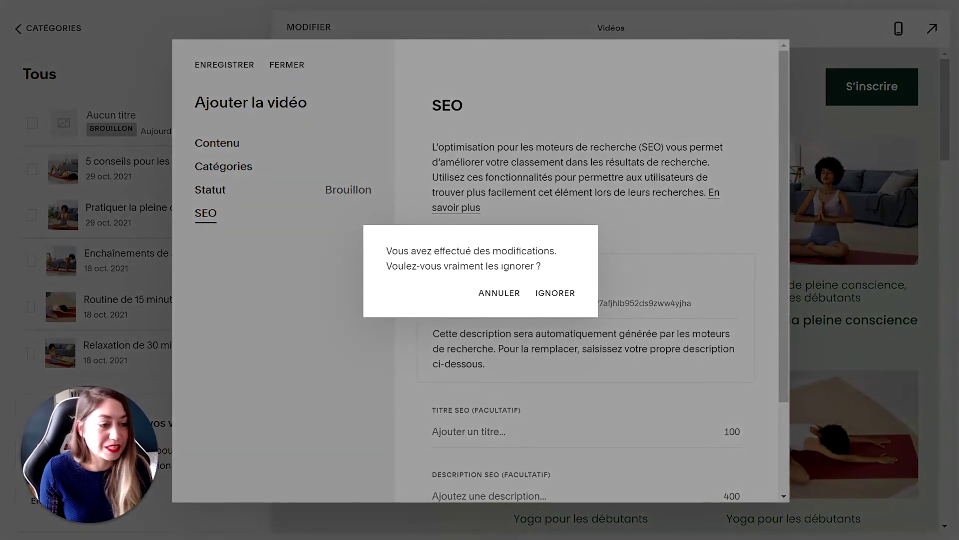
left_click(555, 293)
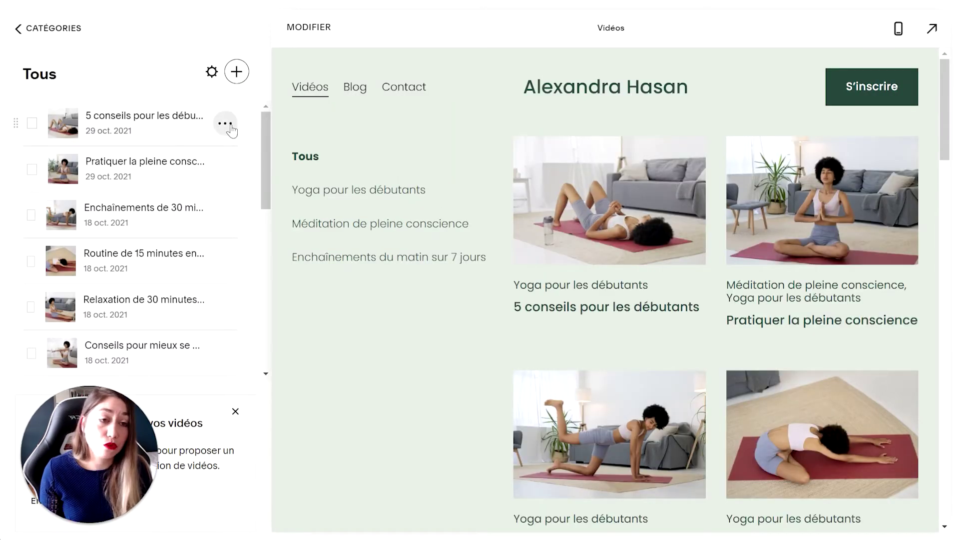
Step: Examine the actions available for the "5 conseils pour les débutants" video and return to the category overview
left_click(225, 123)
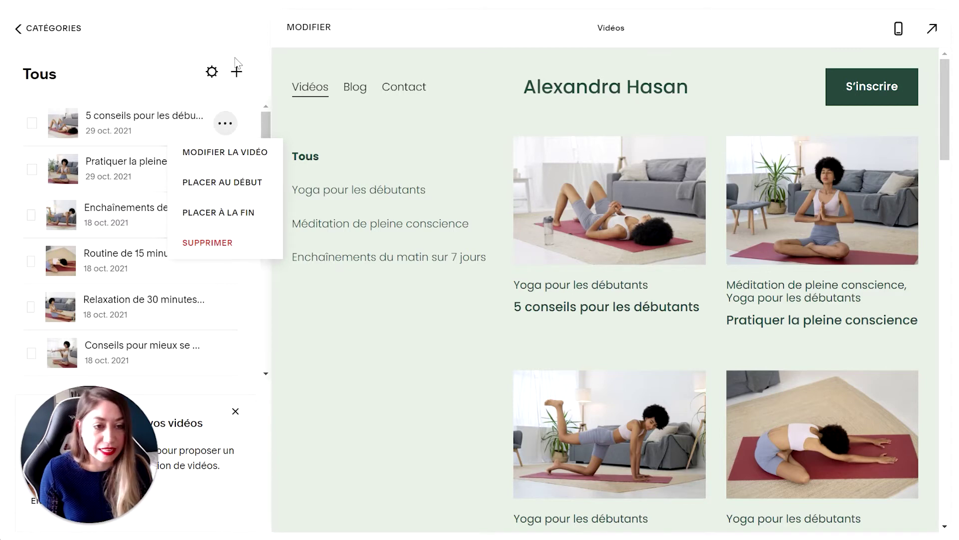
left_click(245, 35)
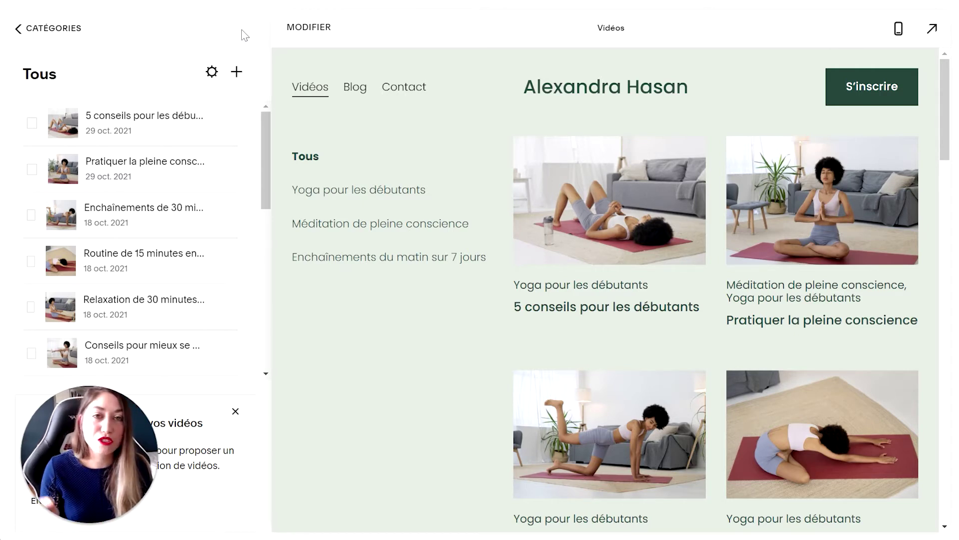
left_click(37, 30)
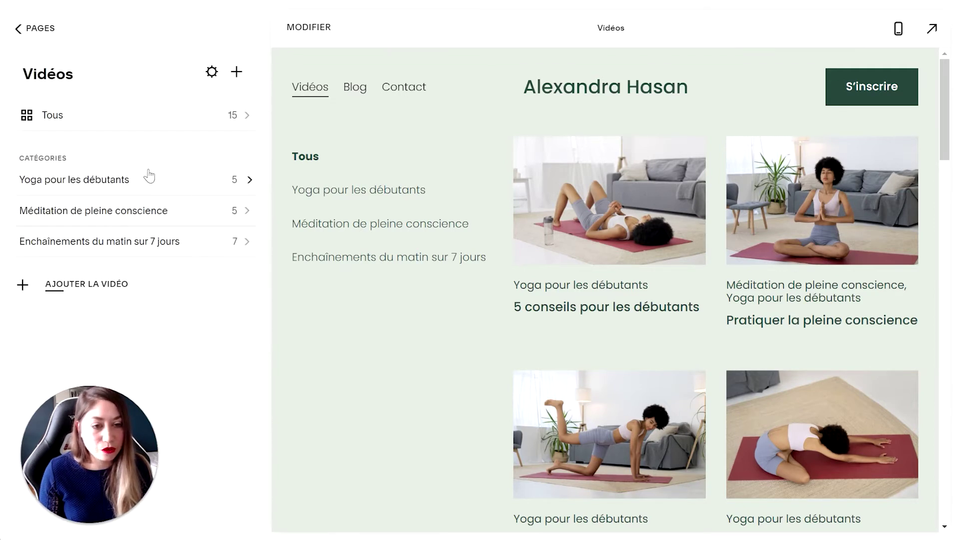
Step: Add a category named "Ashtanga Yoga" in the Vidéos page's category settings
left_click(212, 72)
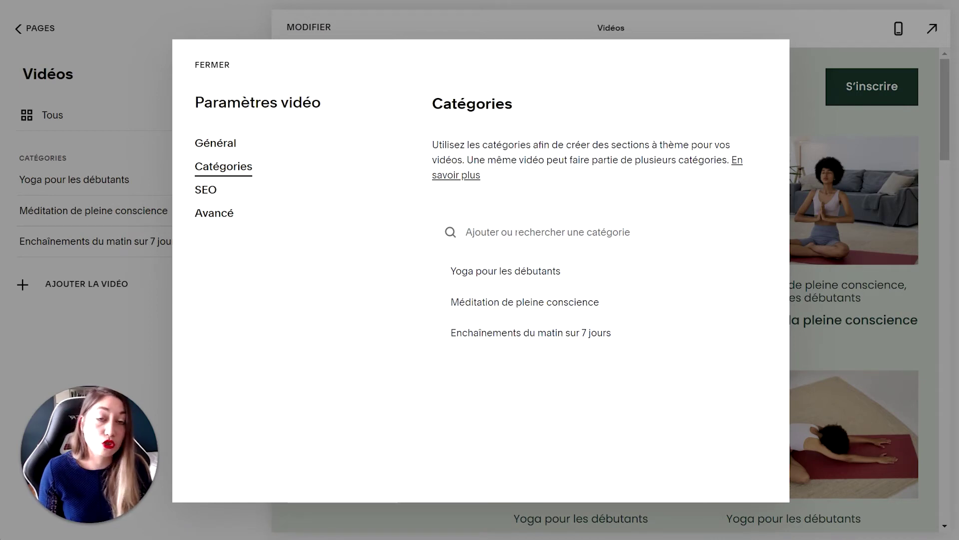
left_click(516, 232)
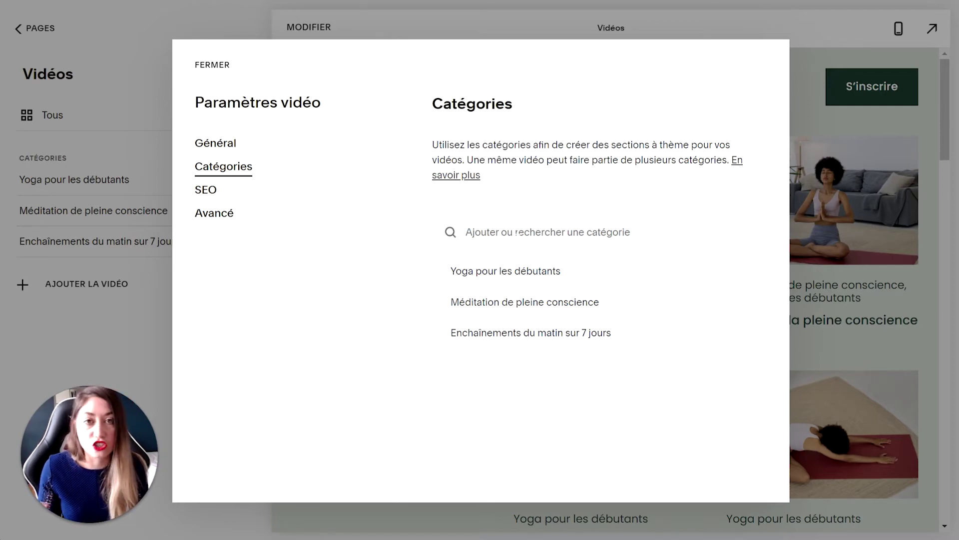
type("Ashtanga Yoga")
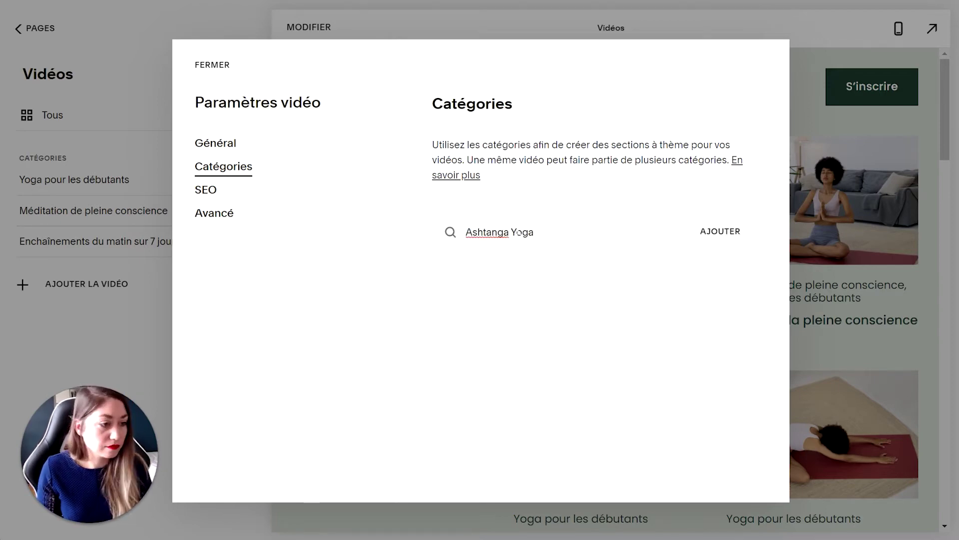
left_click(733, 233)
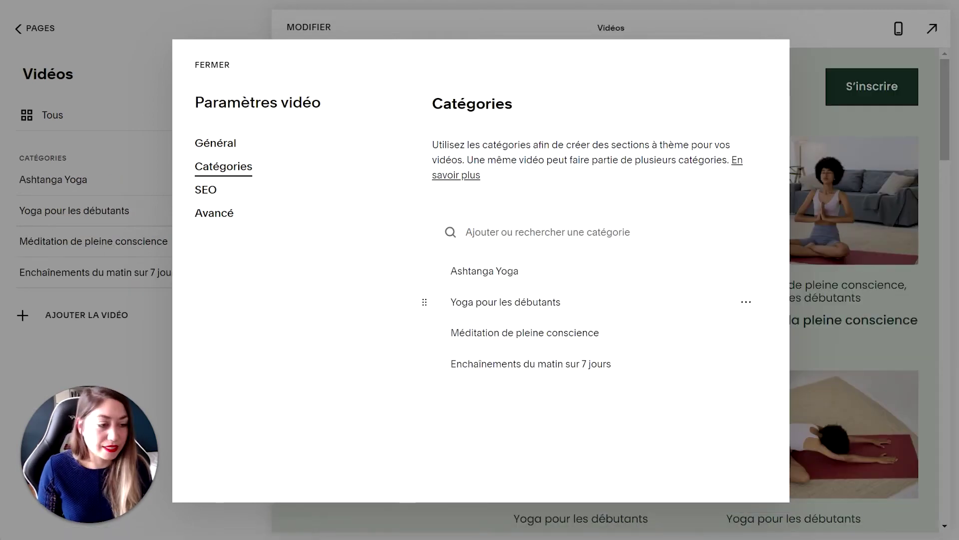
Step: Examine the name, URL slug, page activation and filter visibility settings of the "Yoga pour les débutants" category, and close the video settings
left_click(748, 303)
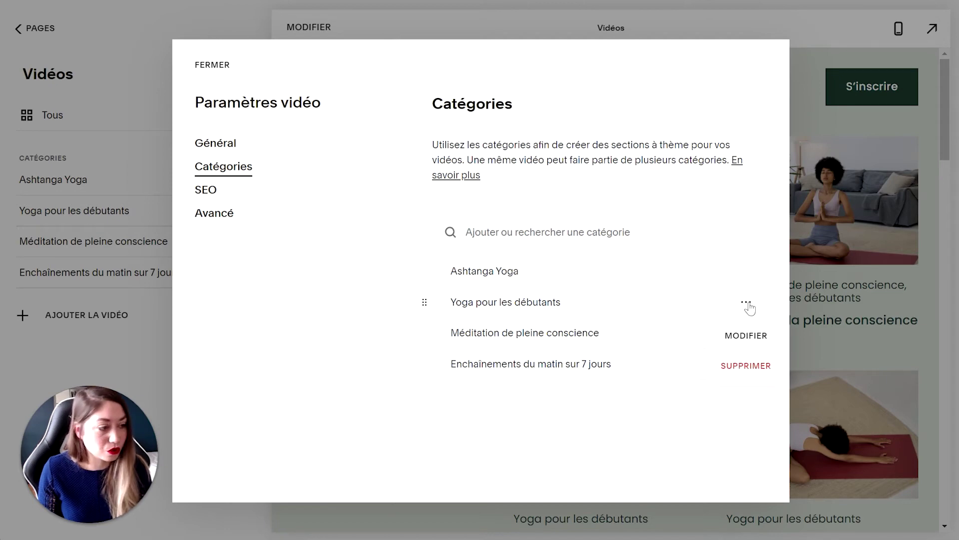
left_click(752, 336)
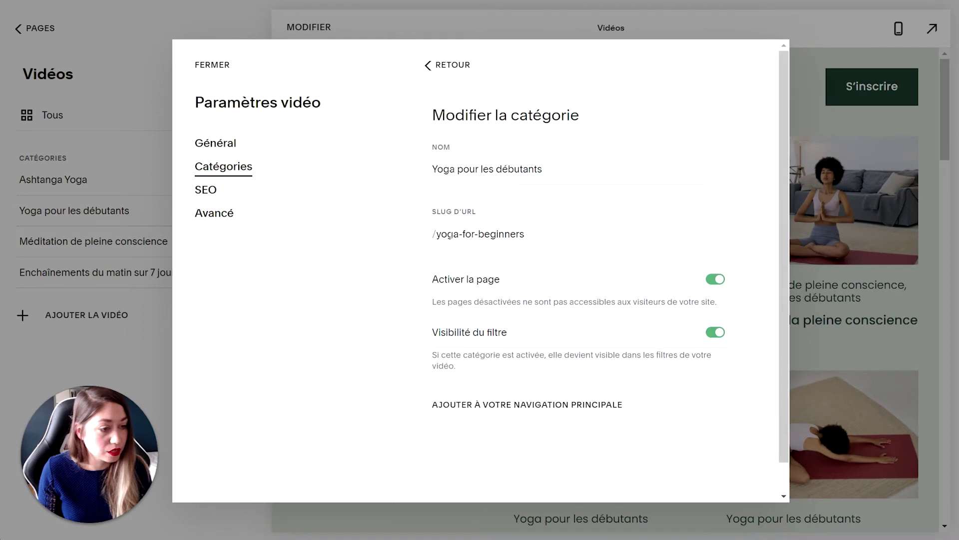
triple_click(437, 234)
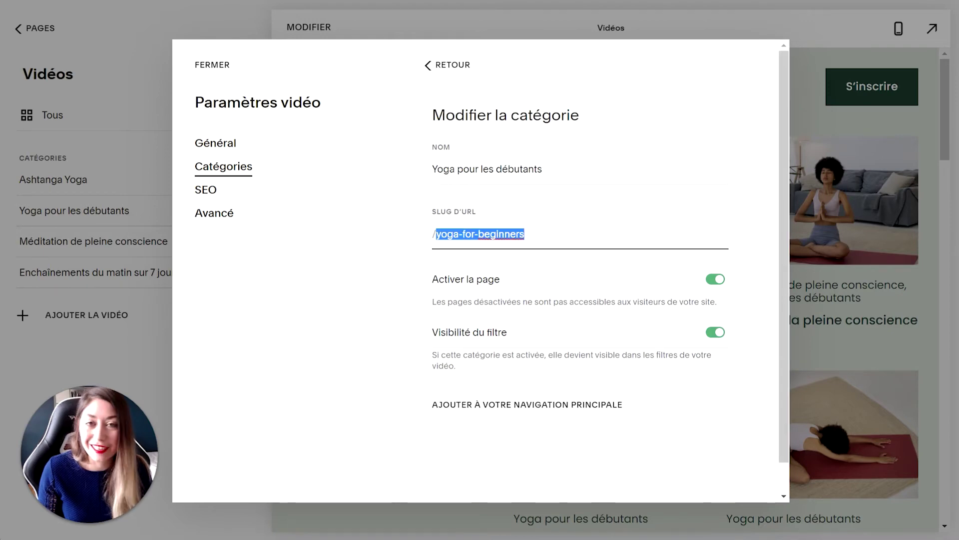
left_click(215, 65)
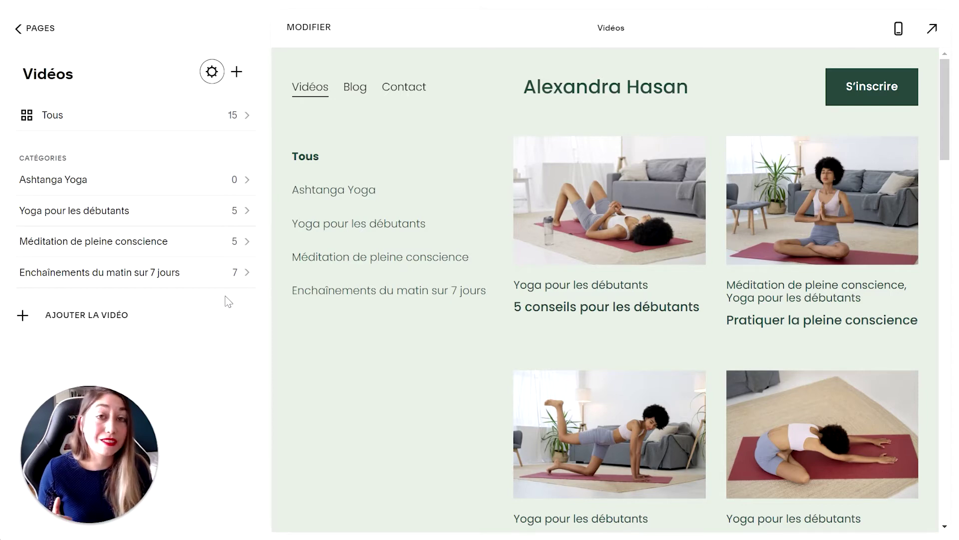
Step: In the "Enchaînements du matin sur 7 jours" category, move the Sunday video below Saturday and place Monday first and Tuesday second
left_click(201, 279)
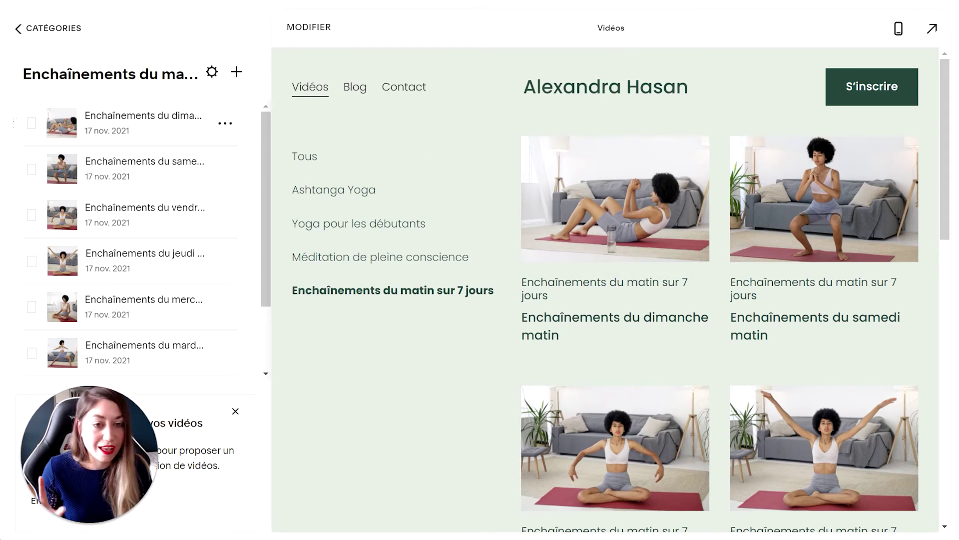
left_click_drag(13, 122, 15, 173)
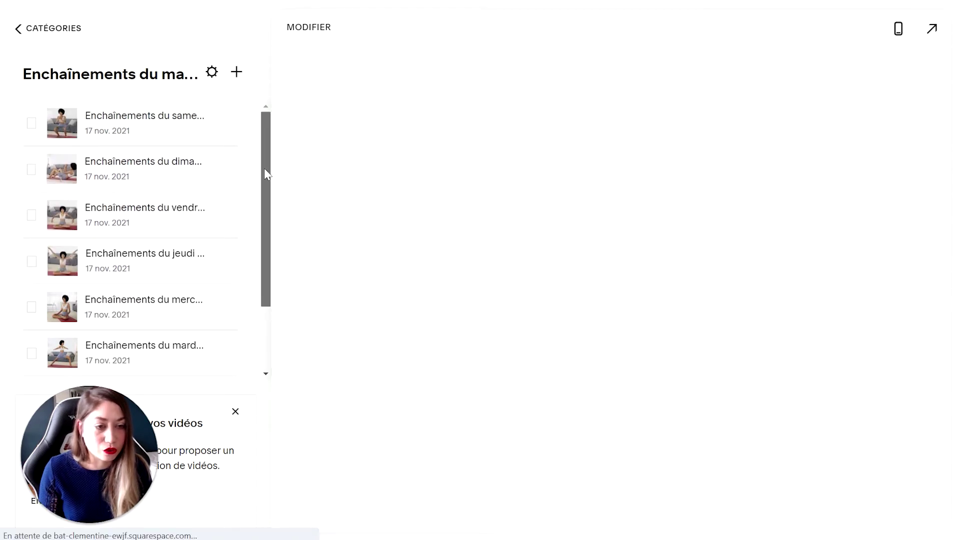
left_click_drag(265, 175, 262, 197)
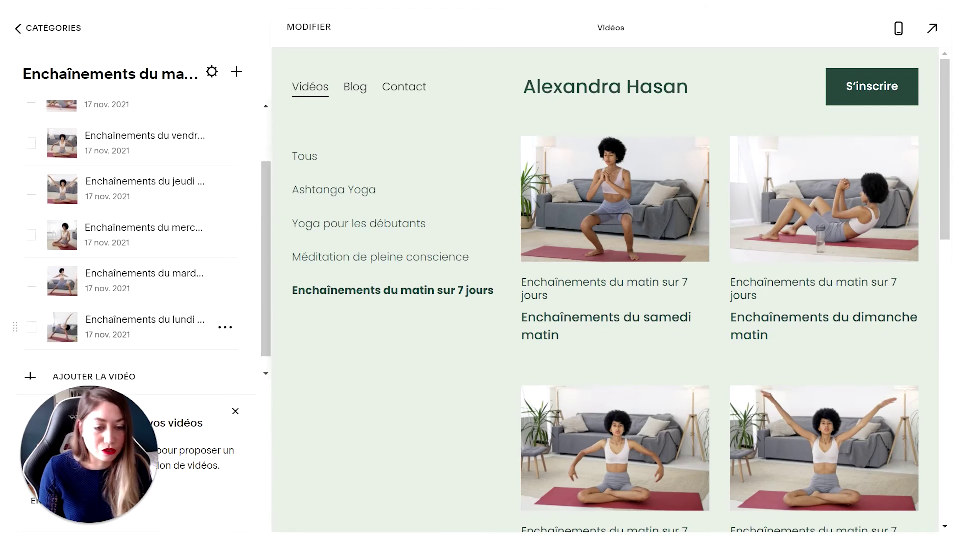
left_click_drag(15, 326, 15, 135)
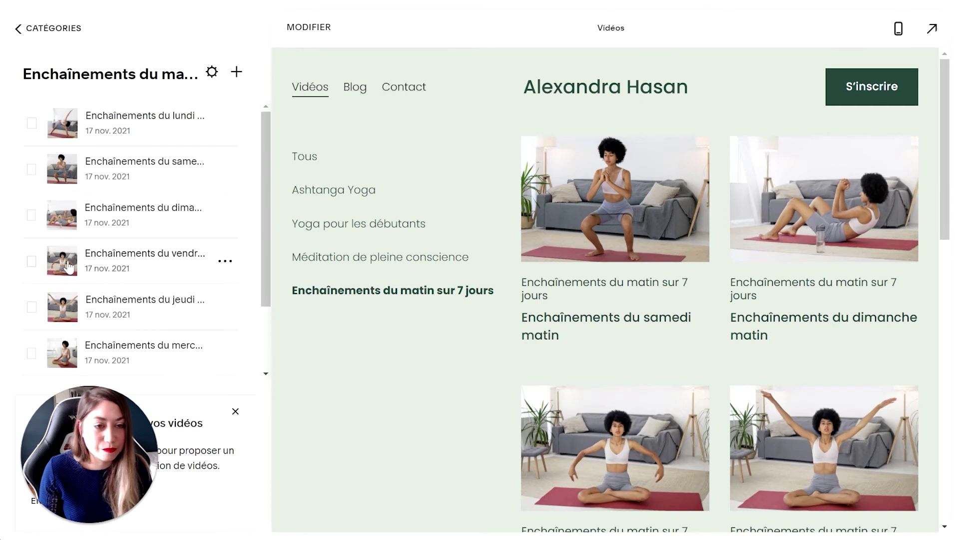
scroll(68, 267, "down", 2)
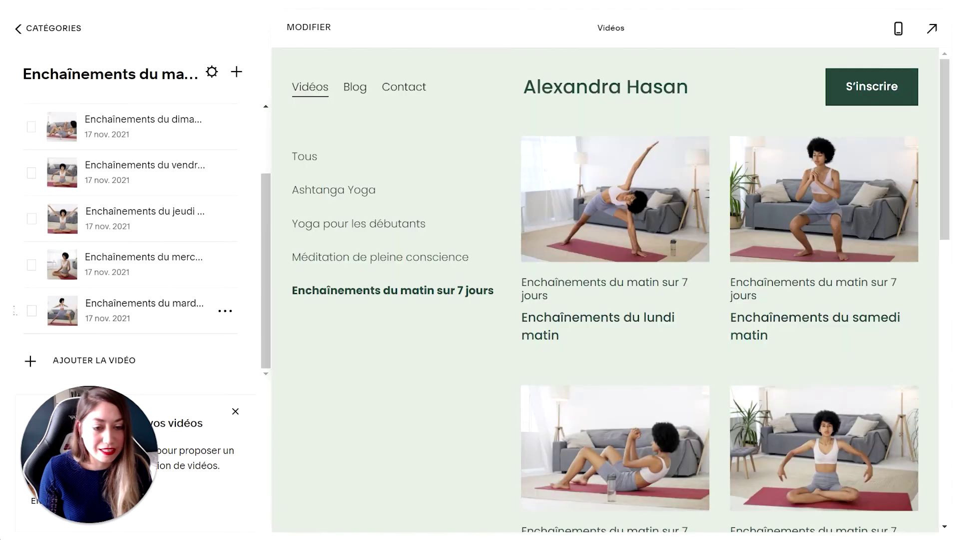
left_click_drag(14, 310, 16, 162)
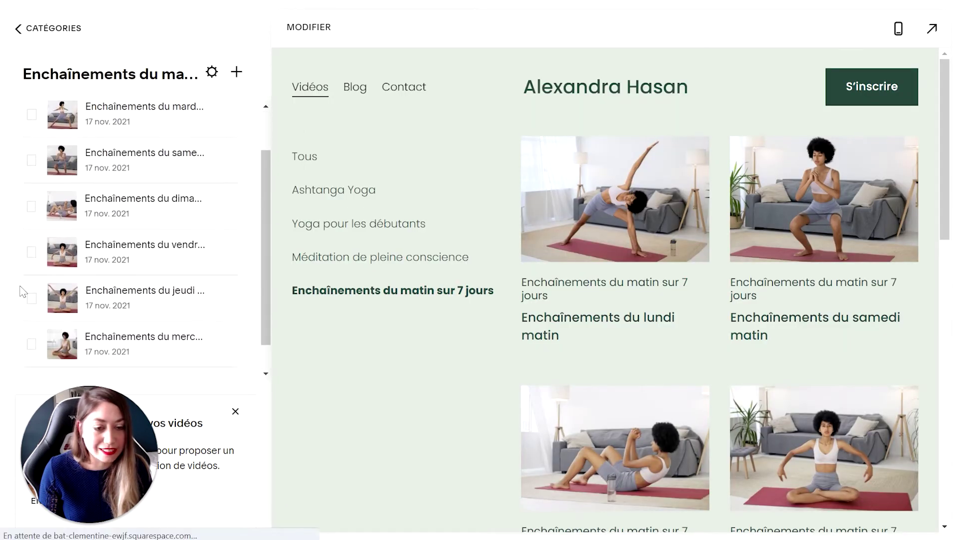
Step: Place the Wednesday, Thursday and Friday videos in weekday order between Tuesday and Saturday, and check the sequence in the page preview
scroll(22, 291, "down", 2)
left_click_drag(15, 312, 15, 172)
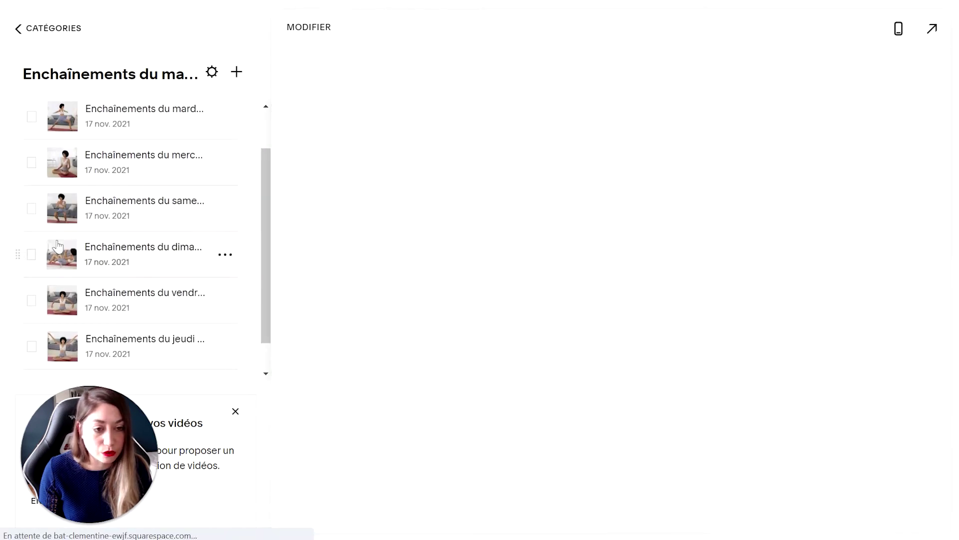
scroll(22, 300, "down", 2)
left_click_drag(16, 310, 15, 180)
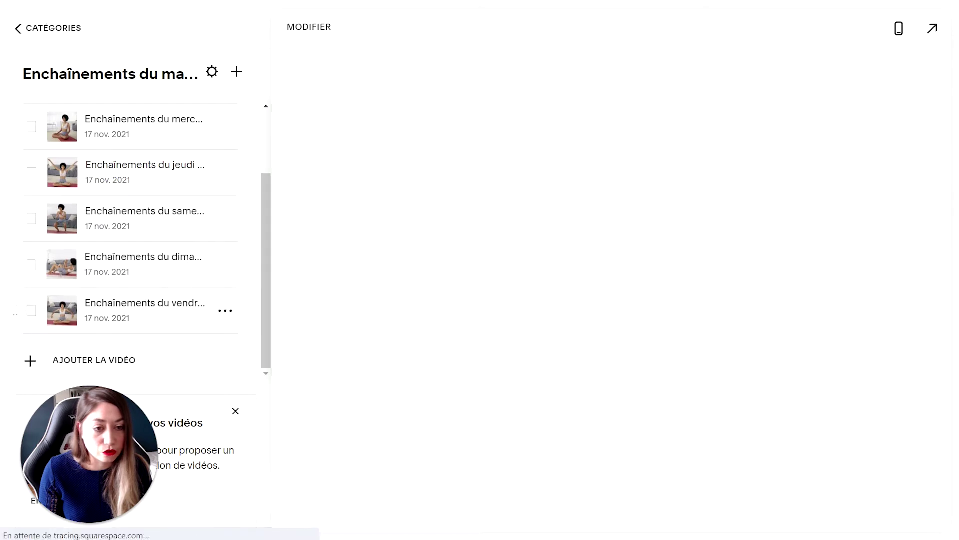
left_click_drag(15, 310, 15, 219)
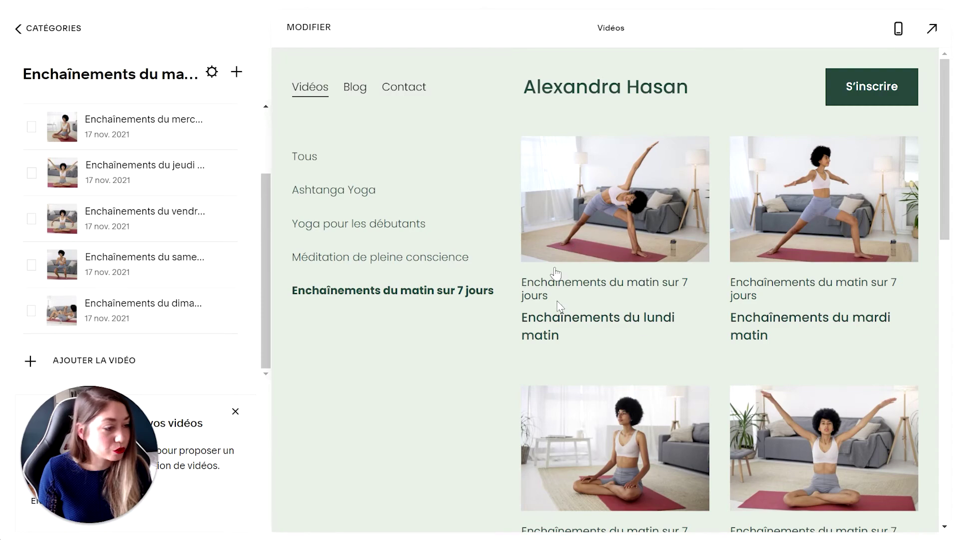
scroll(561, 307, "down", 10)
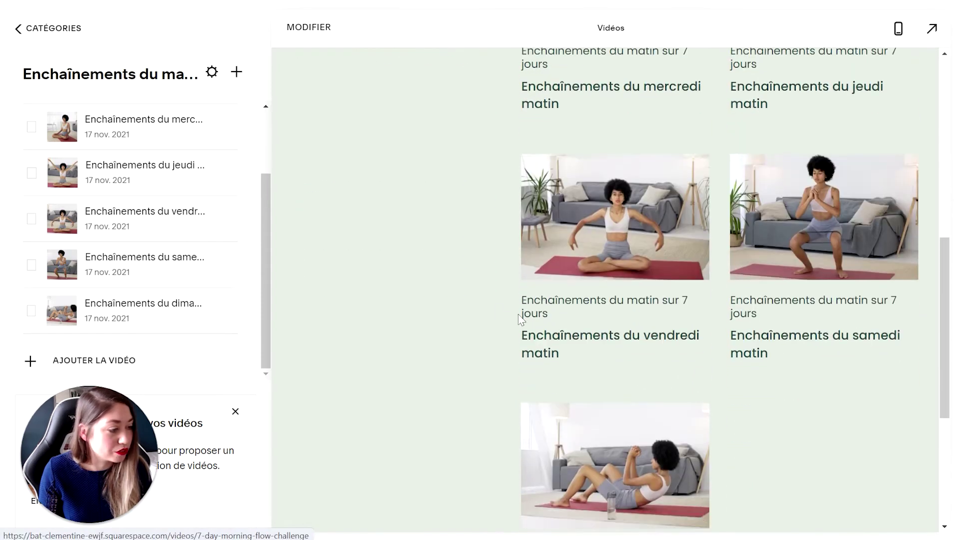
scroll(458, 293, "up", 7)
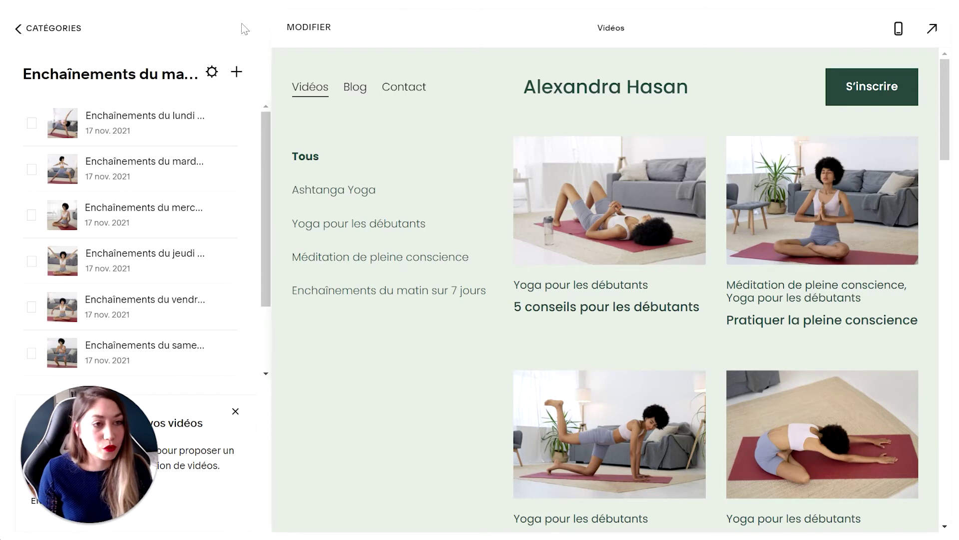
Step: Edit the videos section's colors, trying the Clair 1 and Plus clair 1 themes and applying Brillant 2
left_click(289, 28)
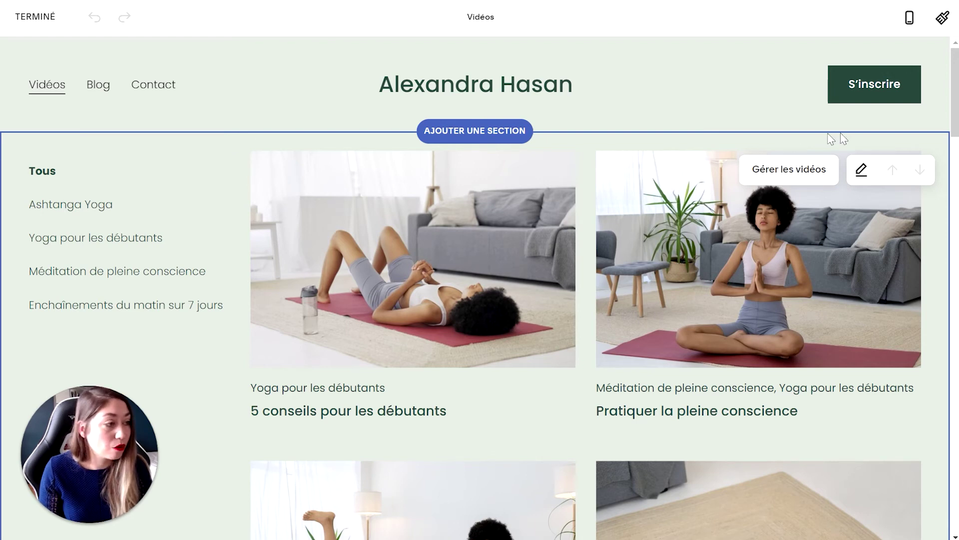
left_click(863, 171)
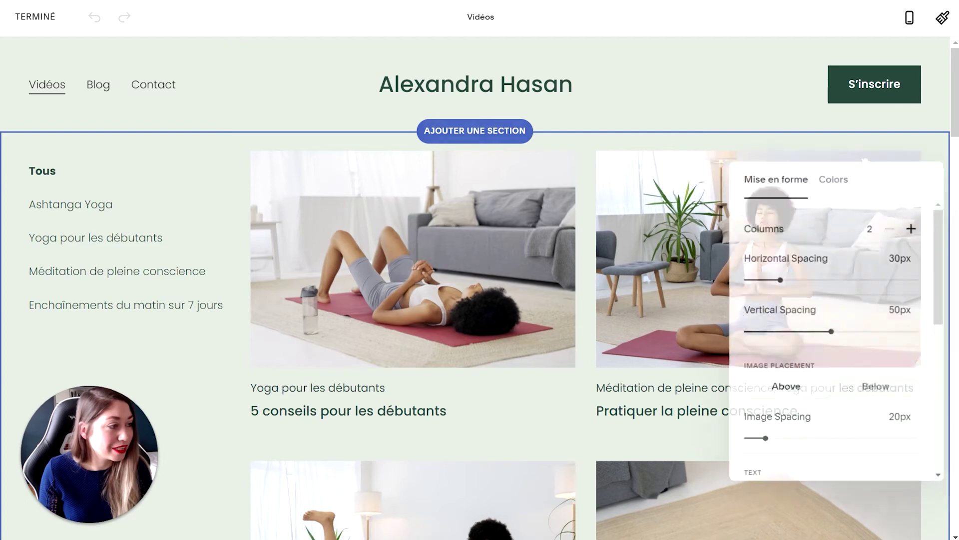
left_click(833, 177)
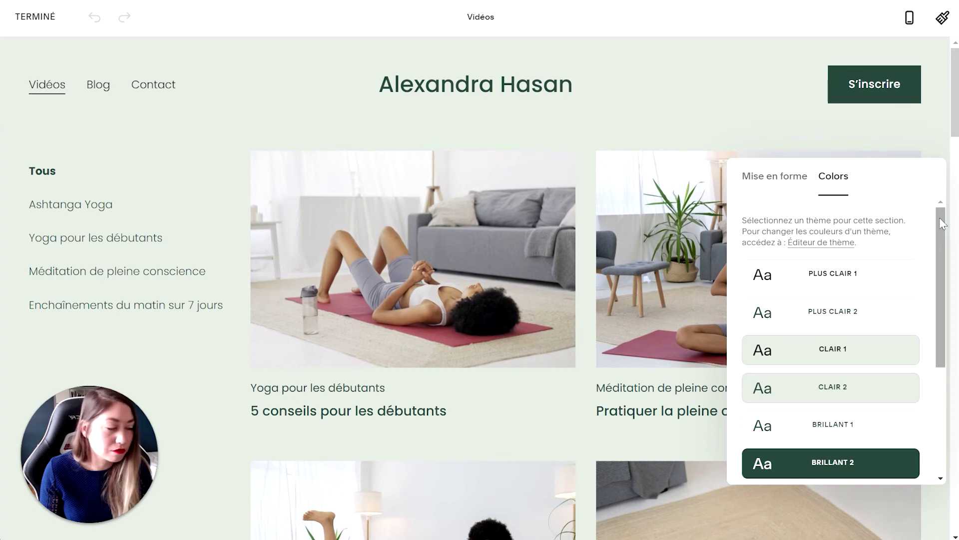
mouse_move(941, 223)
left_mouse_down()
mouse_move(942, 295)
mouse_move(942, 223)
left_mouse_up()
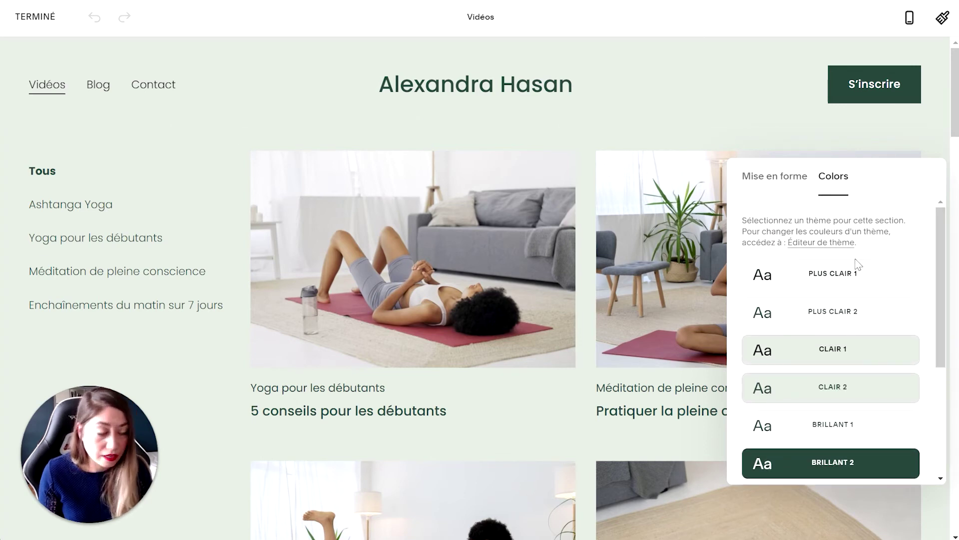
left_click(869, 354)
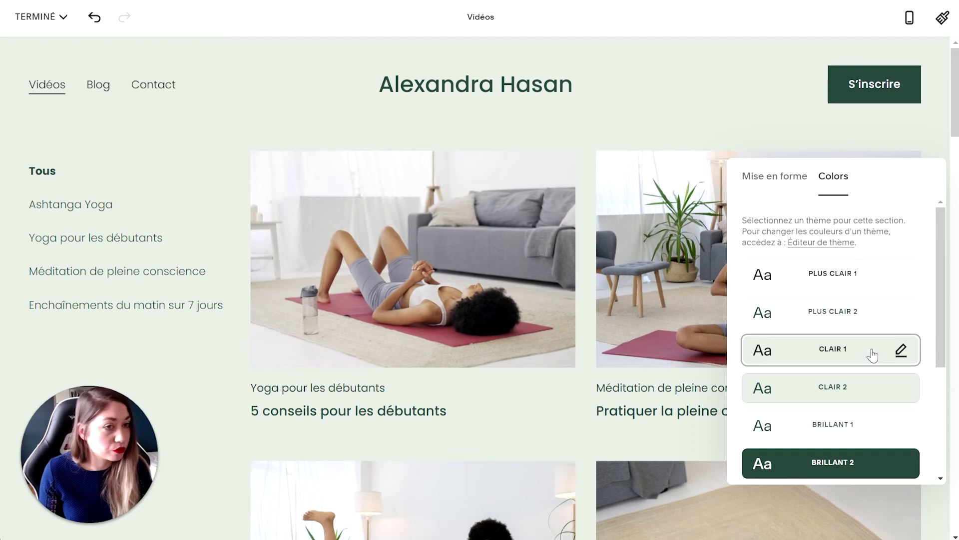
left_click(881, 276)
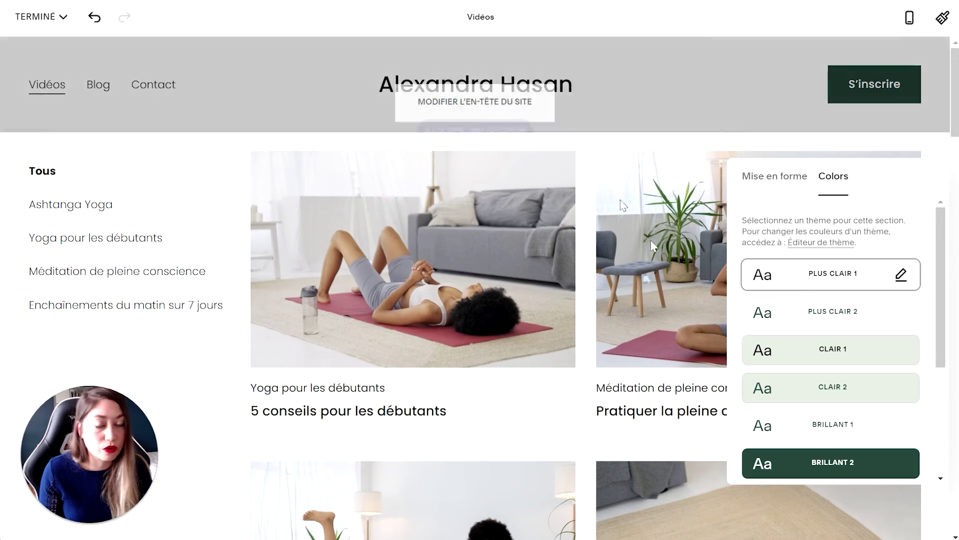
scroll(875, 389, "down", 2)
left_click(886, 394)
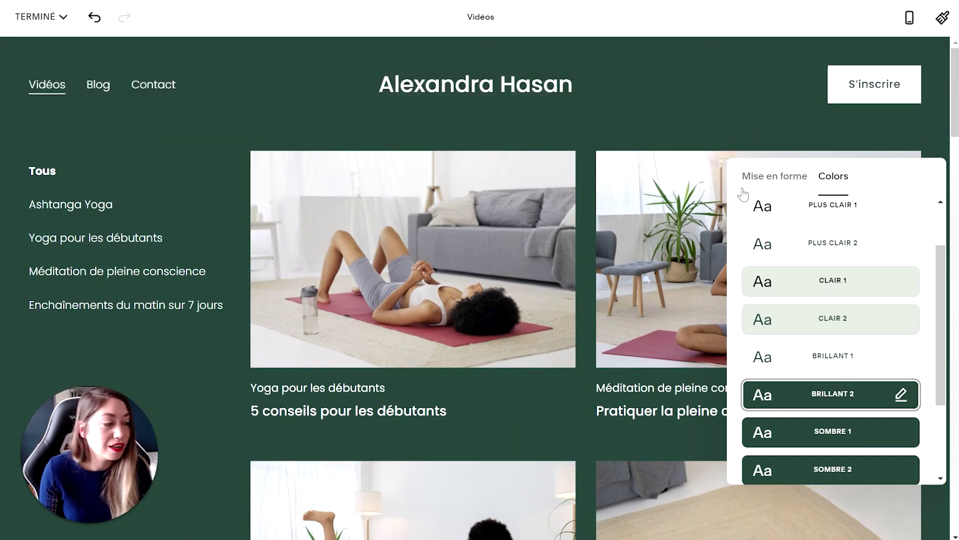
scroll(929, 290, "up", 2)
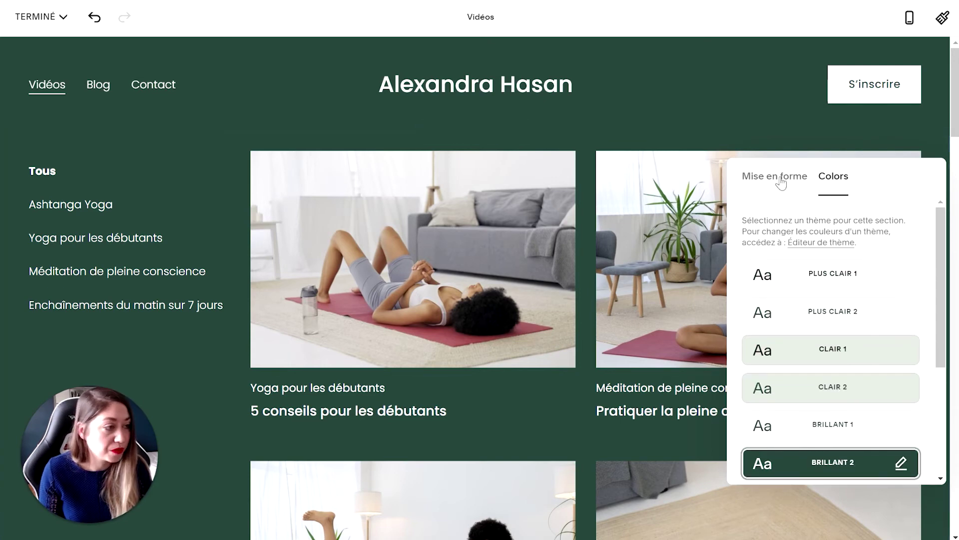
left_click(784, 136)
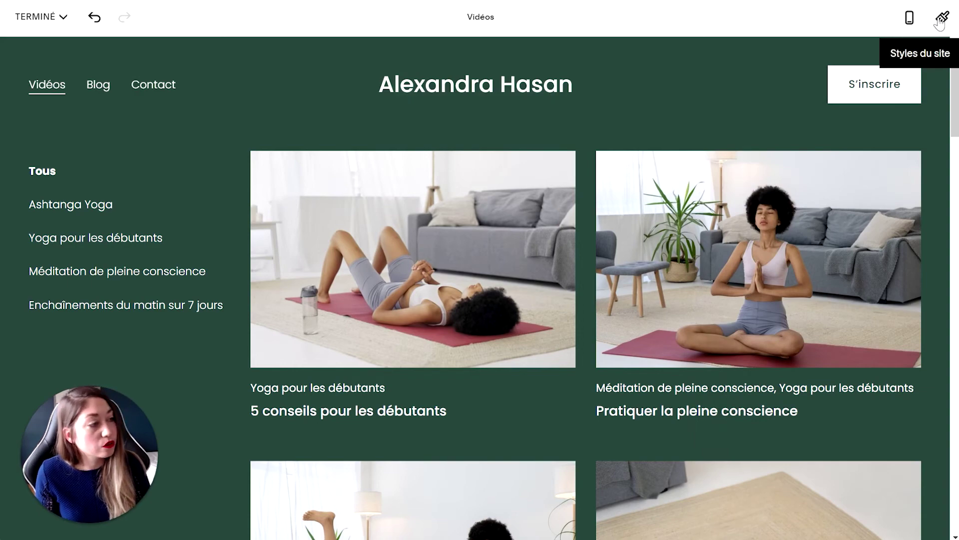
Step: In the site's font styles, assign the Personnalisé style to the video metadata (Métadonnées)
left_click(940, 20)
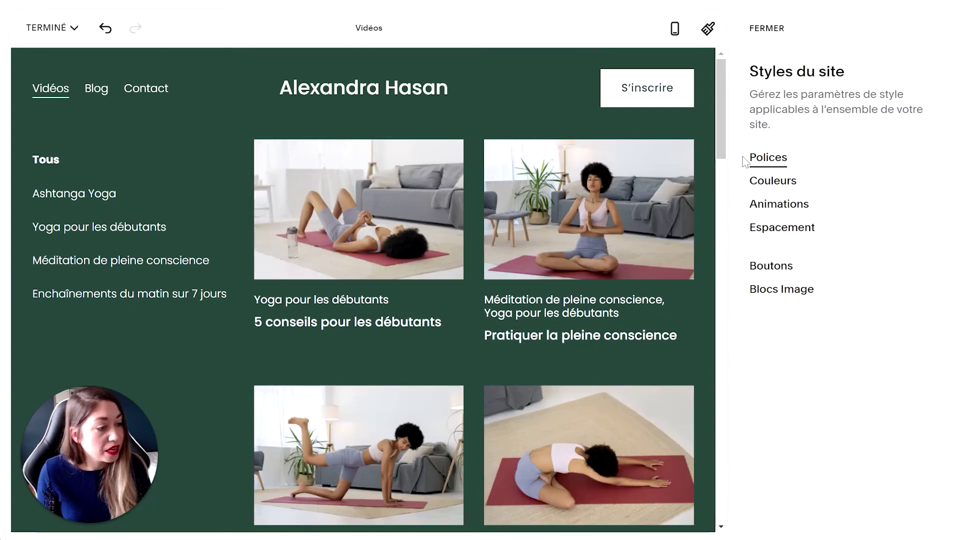
left_click(770, 159)
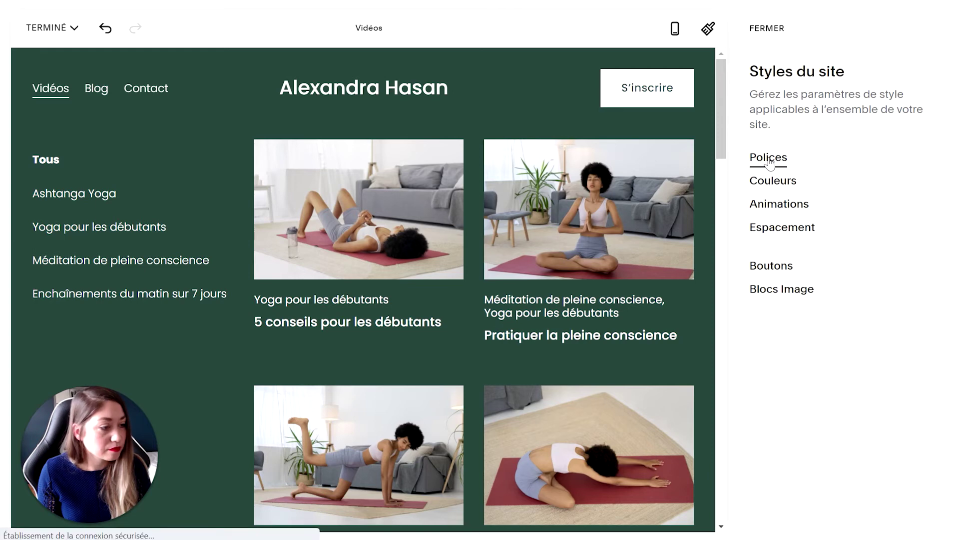
scroll(800, 300, "down", 1)
left_click(821, 433)
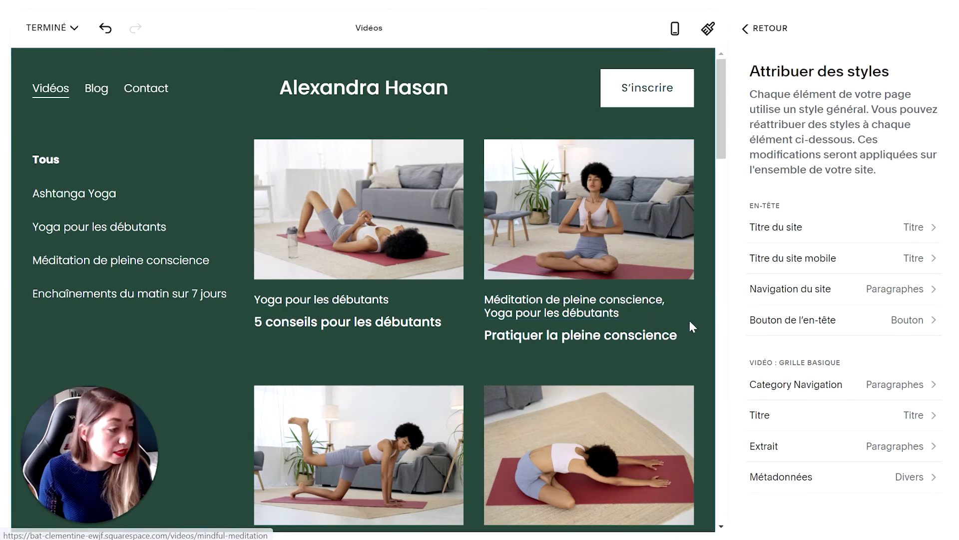
left_click(685, 305)
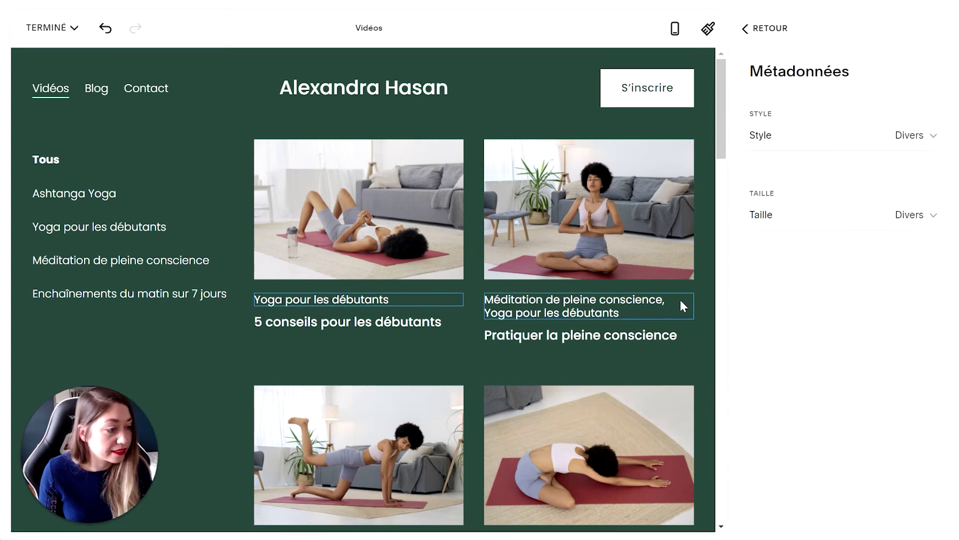
left_click(921, 136)
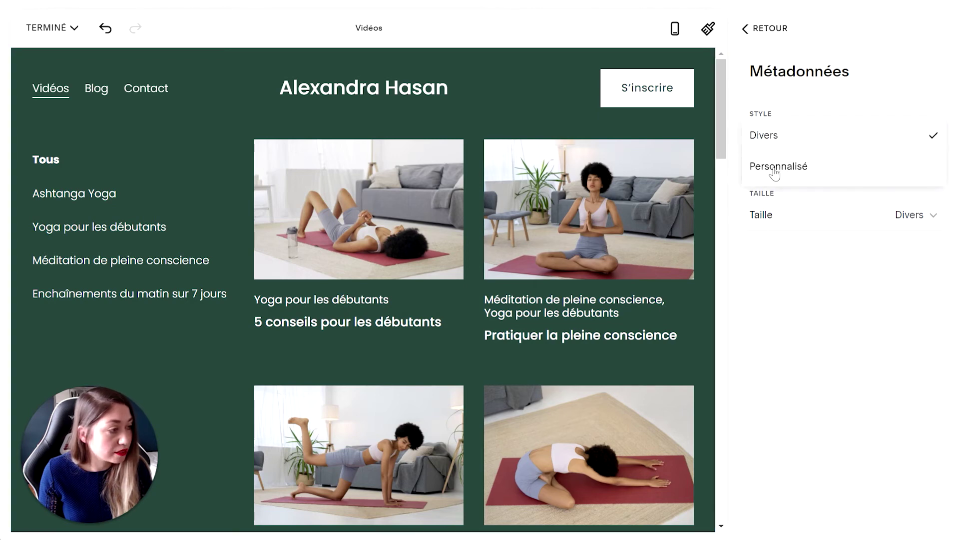
left_click(810, 166)
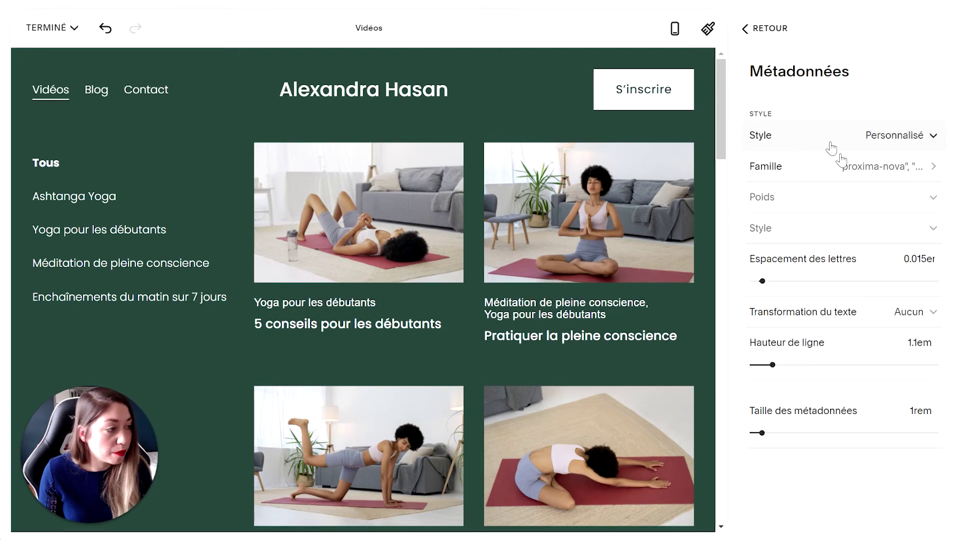
Step: Try the Aktiv Grotesk font family on the video metadata, set it to Dosis, and close the site styles
left_click(931, 169)
left_click(845, 205)
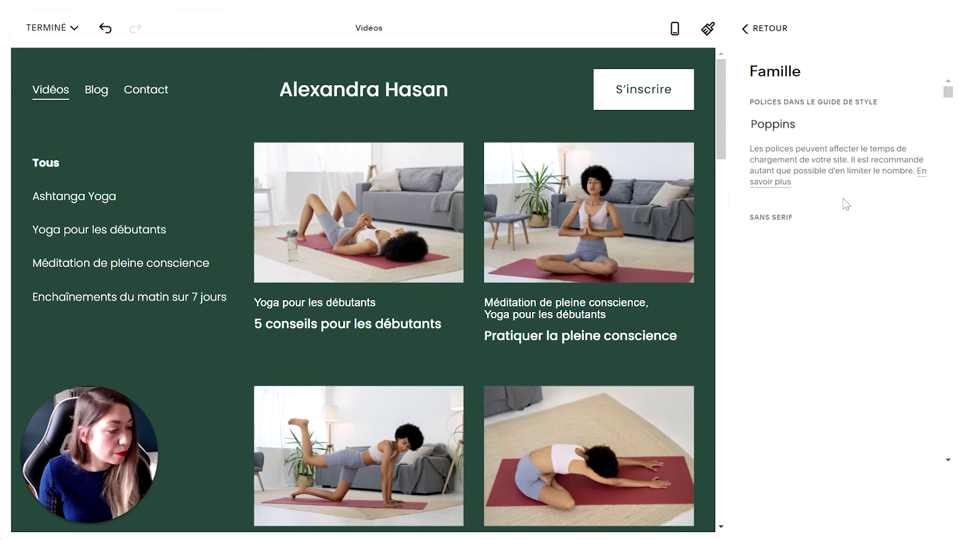
left_click(798, 350)
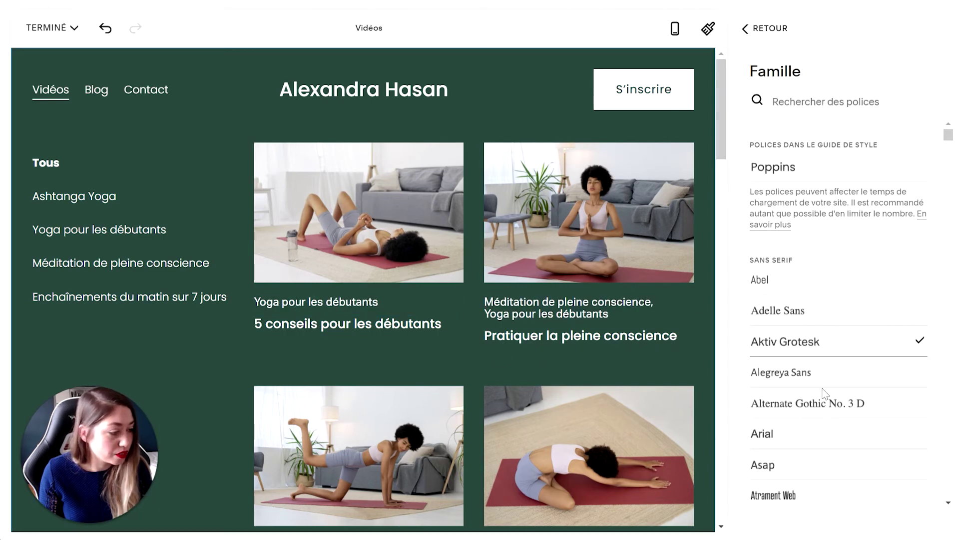
scroll(804, 425, "down", 4)
scroll(816, 357, "down", 4)
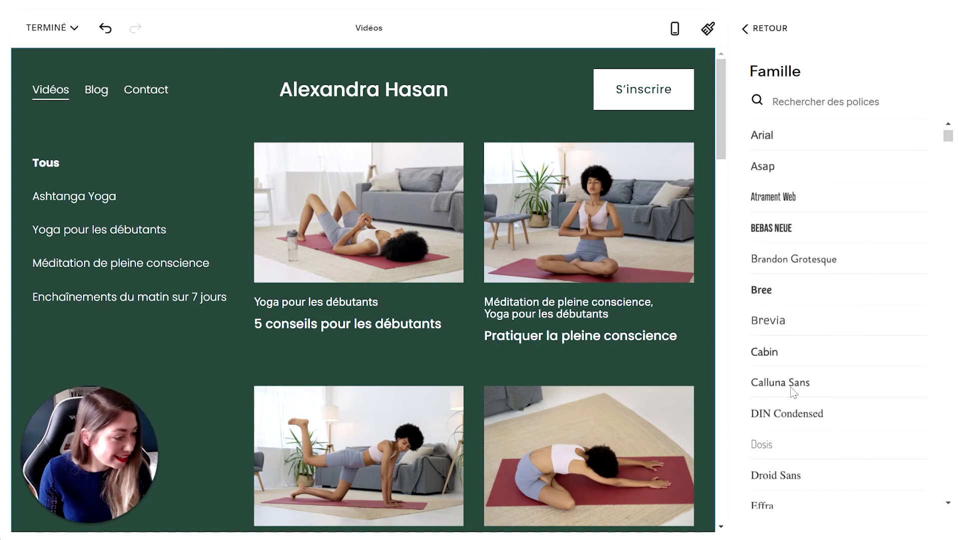
left_click(801, 340)
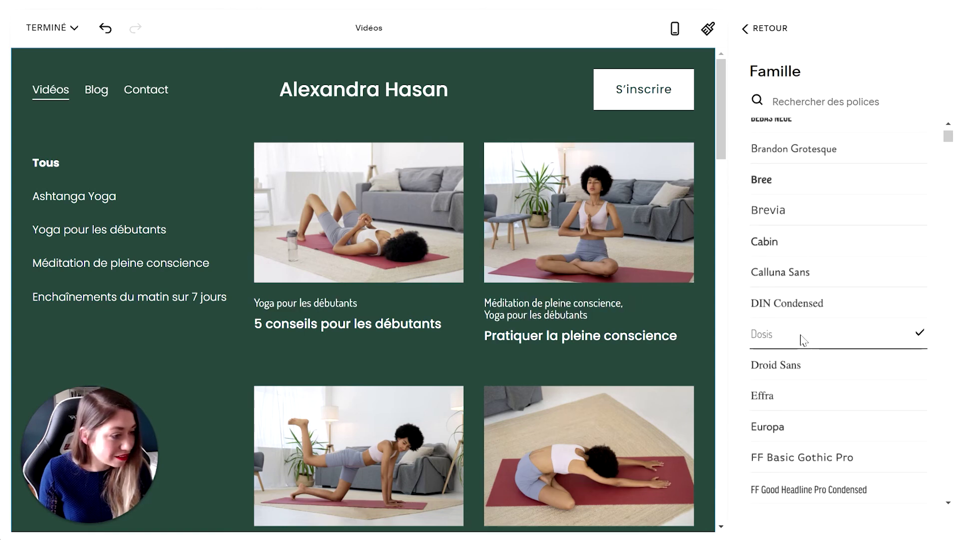
left_click(708, 30)
left_click(708, 30)
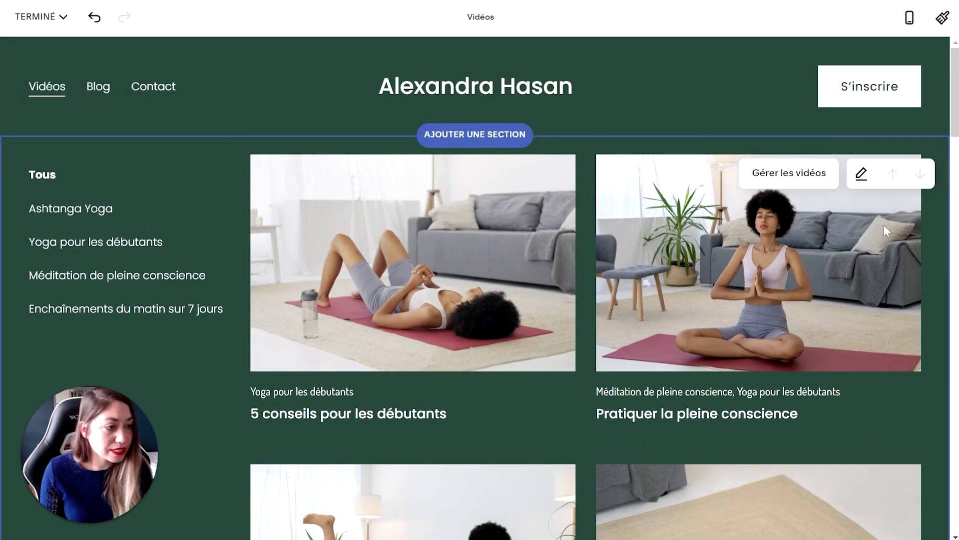
Step: Open the videos section's layout settings and set the video grid to 3 columns
left_click(862, 173)
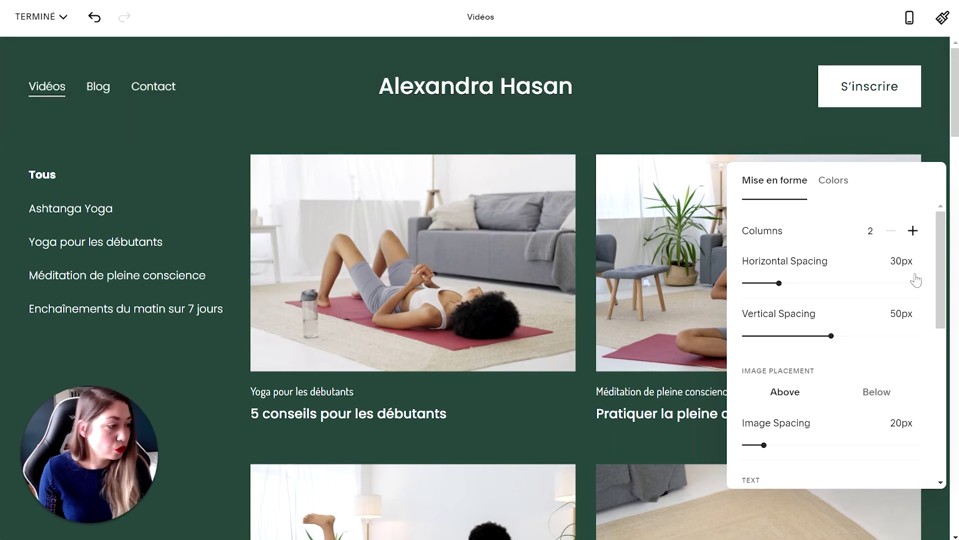
mouse_move(941, 253)
left_mouse_down()
mouse_move(942, 384)
mouse_move(942, 240)
left_mouse_up()
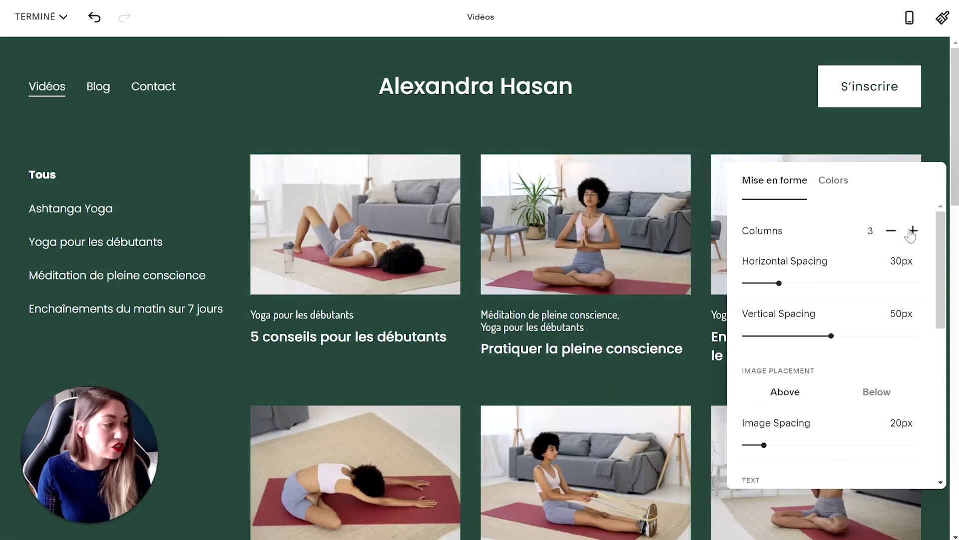
left_click(911, 233)
left_click(890, 233)
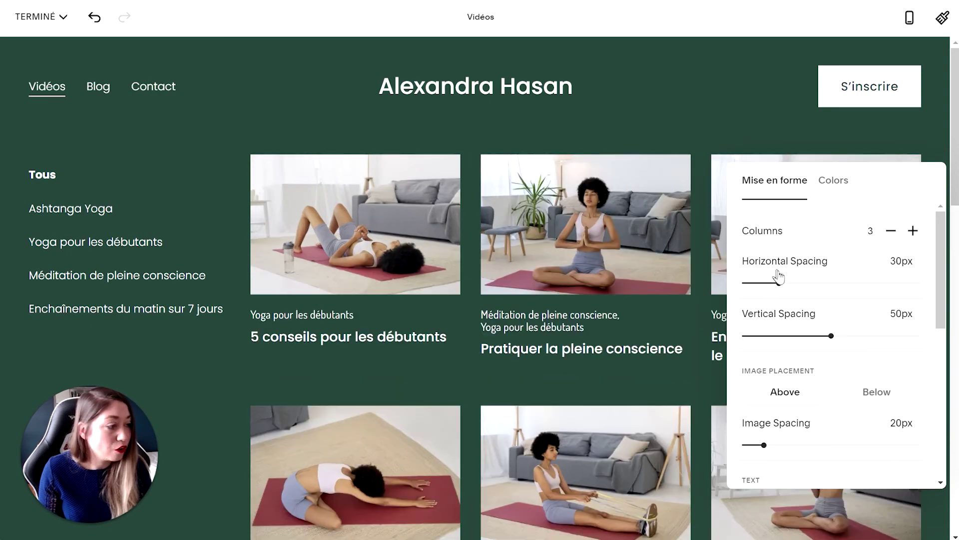
Step: Try a horizontal spacing of 17px between videos, set it to 40px, and set the vertical spacing to 47px
left_click_drag(779, 283, 765, 283)
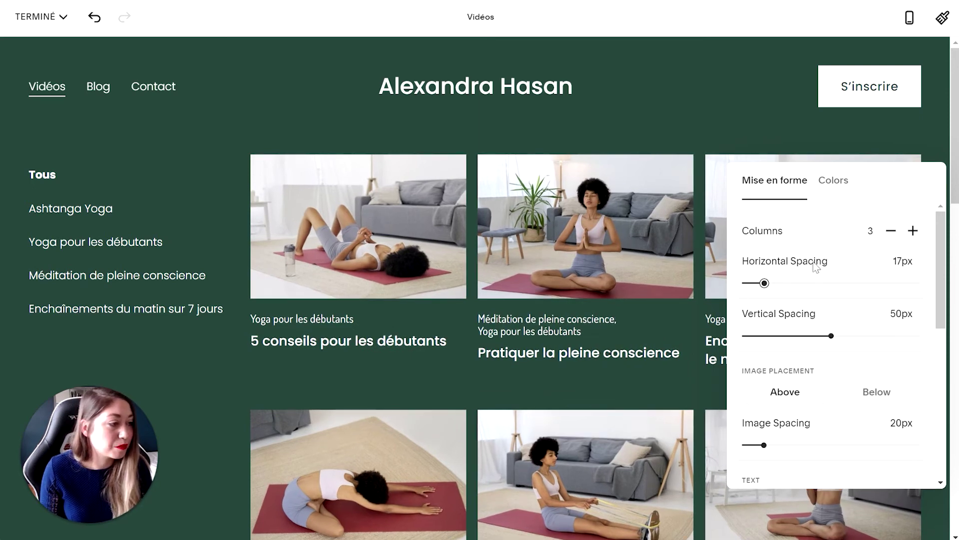
mouse_move(704, 127)
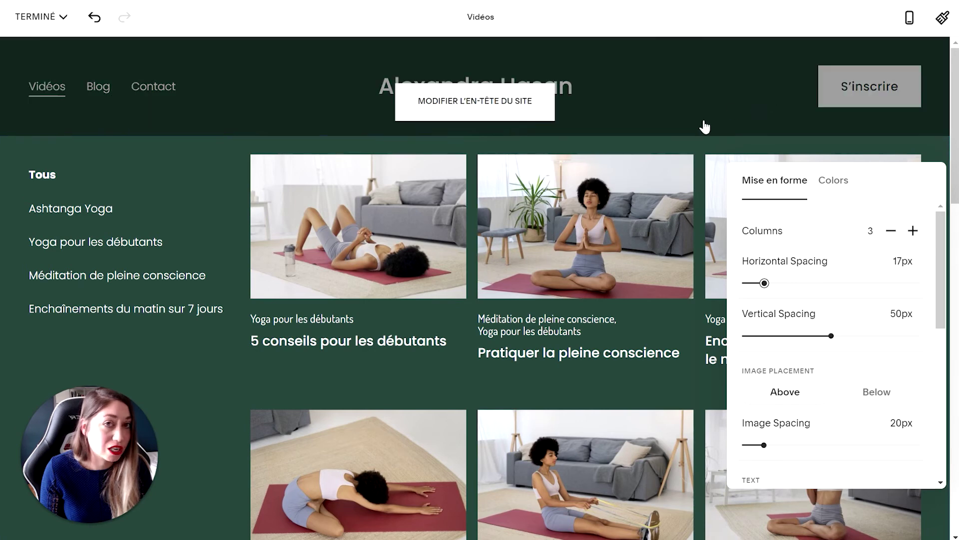
left_click_drag(765, 282, 791, 283)
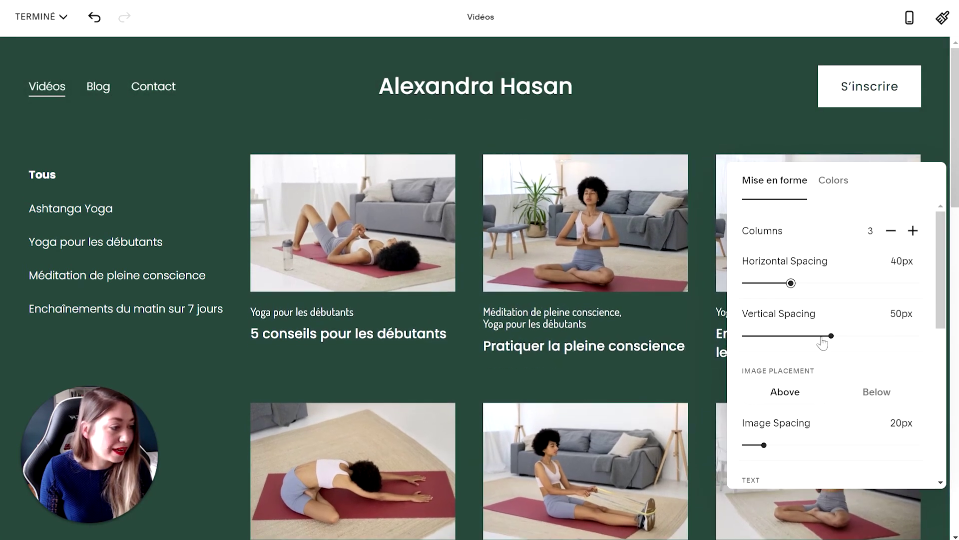
mouse_move(831, 335)
left_mouse_down()
mouse_move(812, 335)
mouse_move(865, 335)
mouse_move(826, 336)
left_mouse_up()
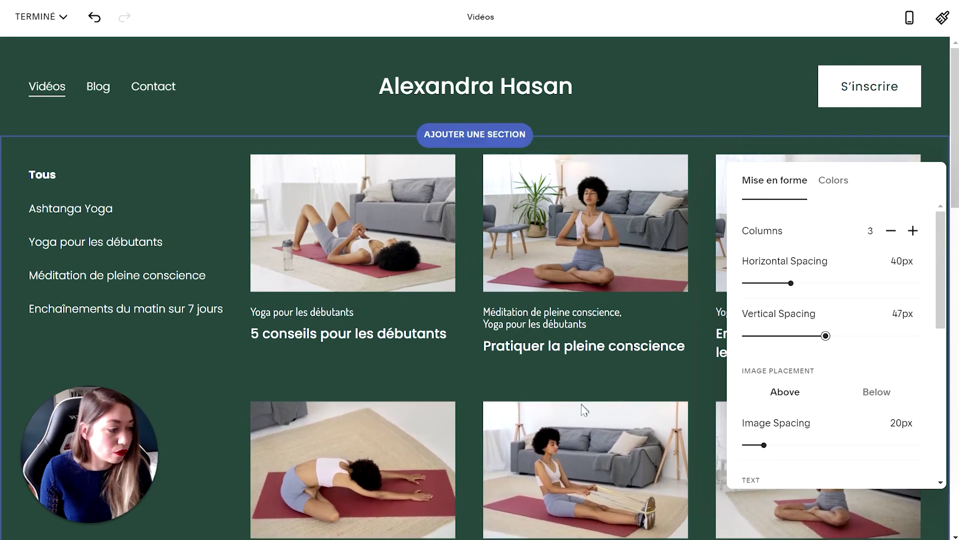
Step: Try placing the video images below the text, return them to Above, and set the image spacing to 21px
scroll(836, 323, "down", 1)
scroll(835, 324, "down", 2)
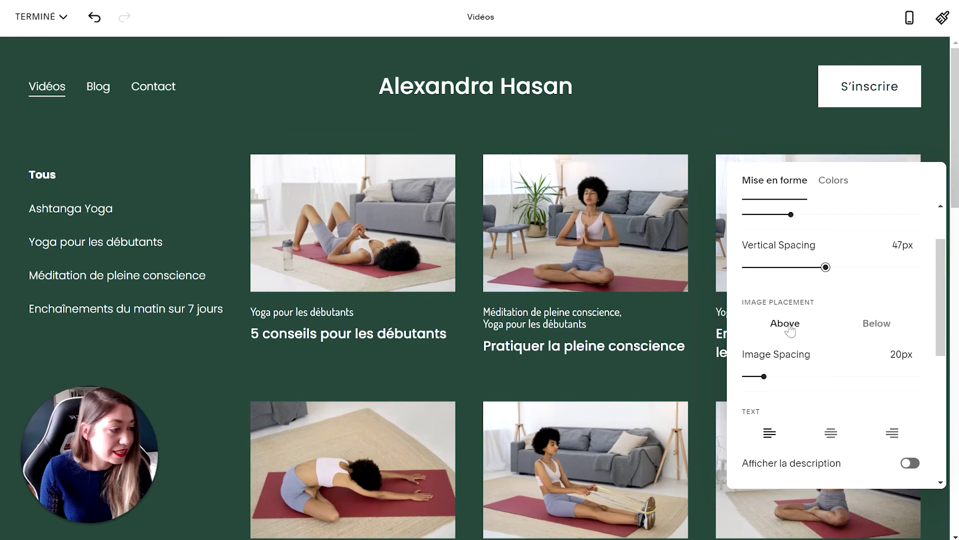
left_click(871, 326)
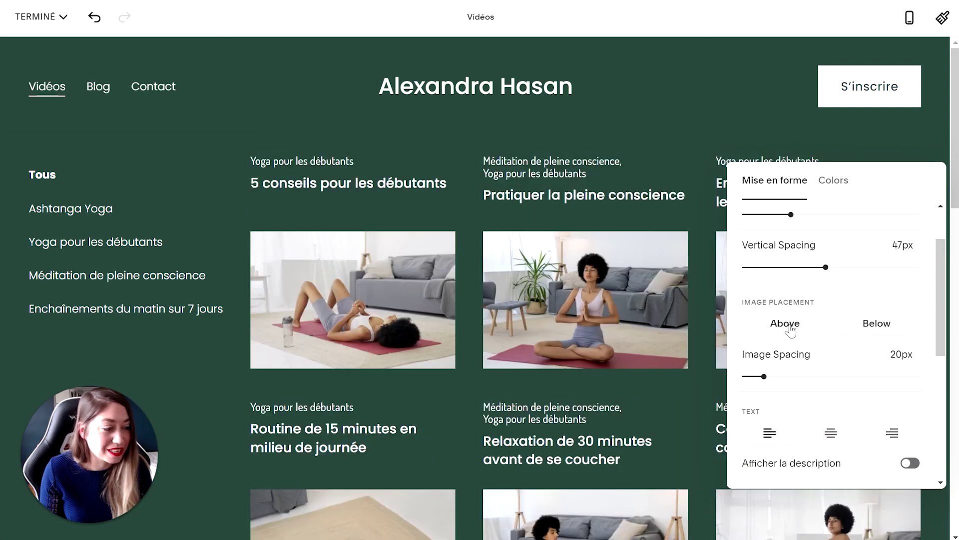
left_click(822, 322)
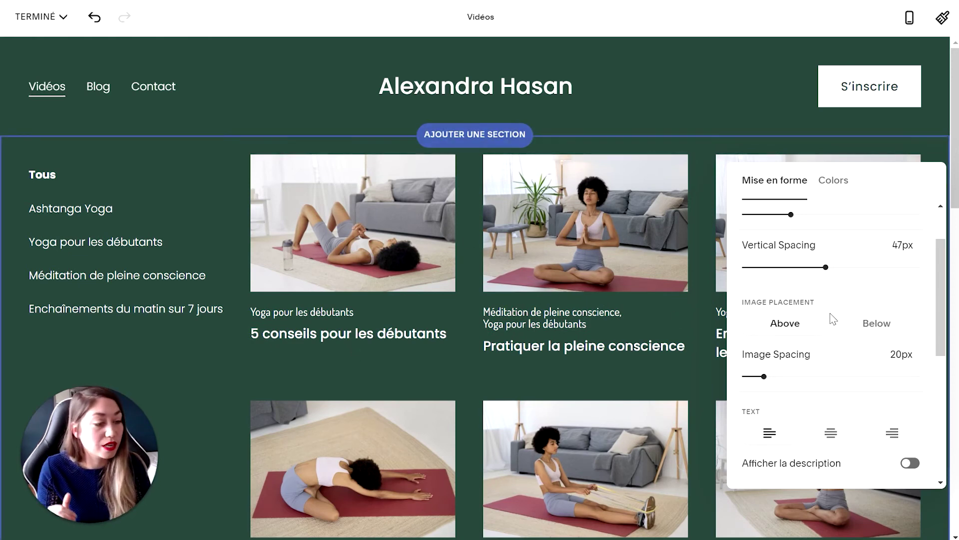
scroll(872, 358, "down", 2)
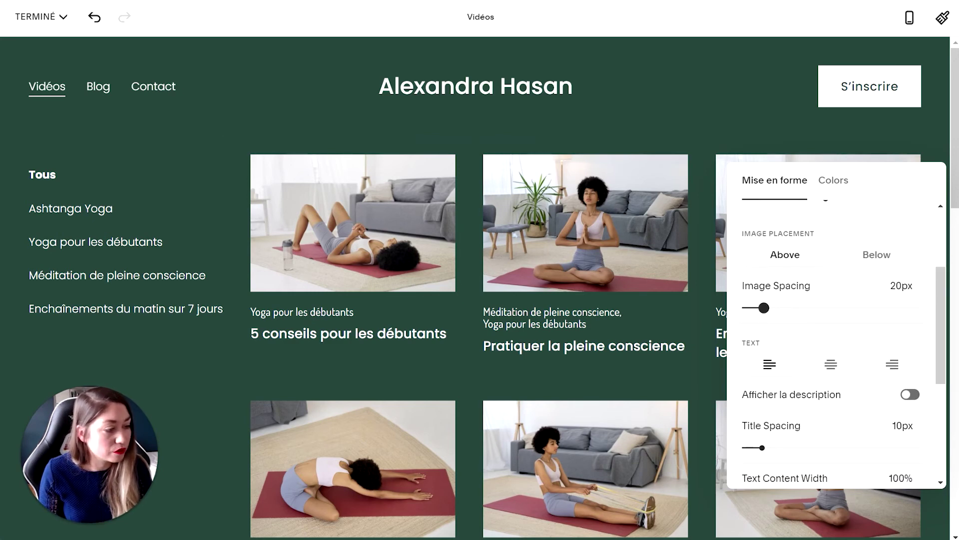
mouse_move(764, 307)
left_mouse_down()
mouse_move(782, 308)
mouse_move(765, 308)
left_mouse_up()
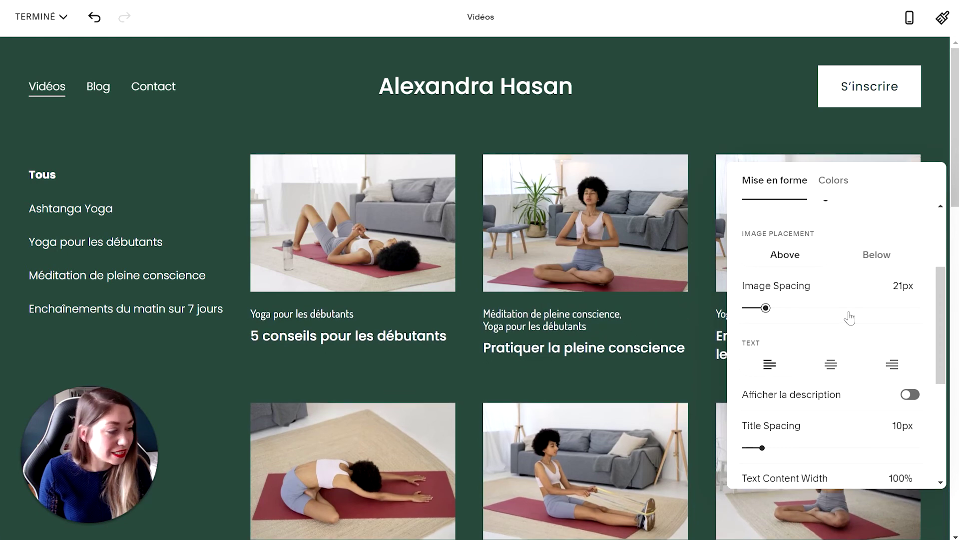
Step: Try centring the text under the videos, and return it to left alignment
scroll(840, 315, "down", 2)
left_click(830, 296)
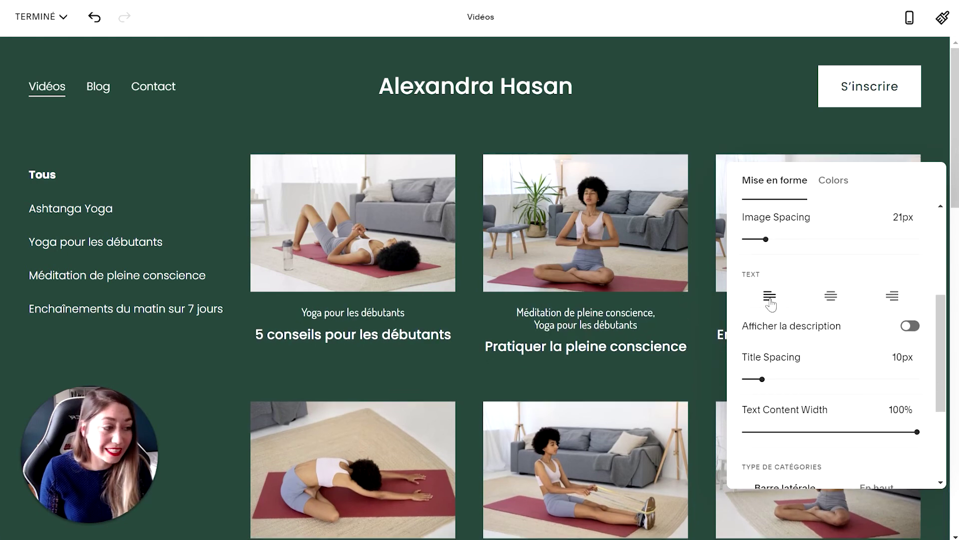
left_click(770, 297)
Step: Try the En haut category type for the videos section, and return it to Barre latérale
scroll(815, 331, "down", 2)
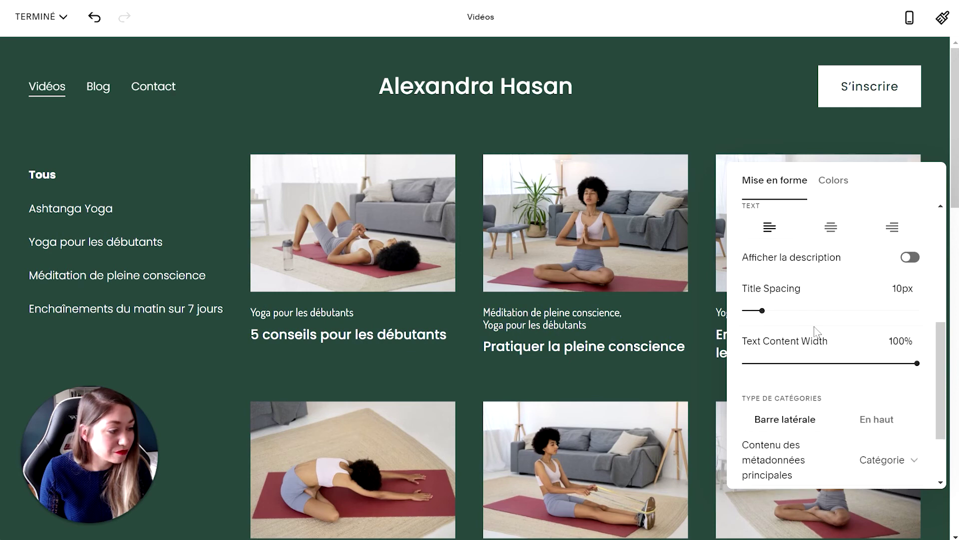
scroll(816, 331, "down", 2)
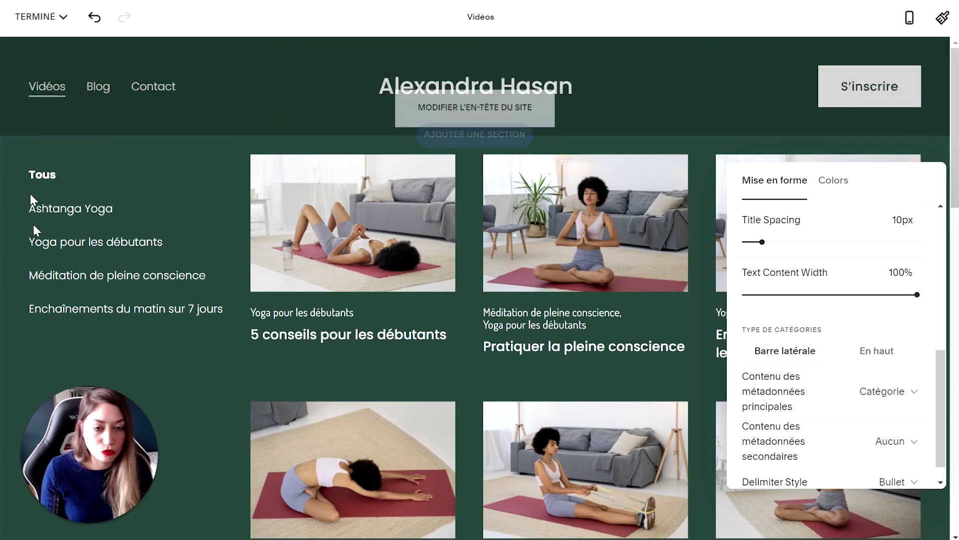
left_click(886, 356)
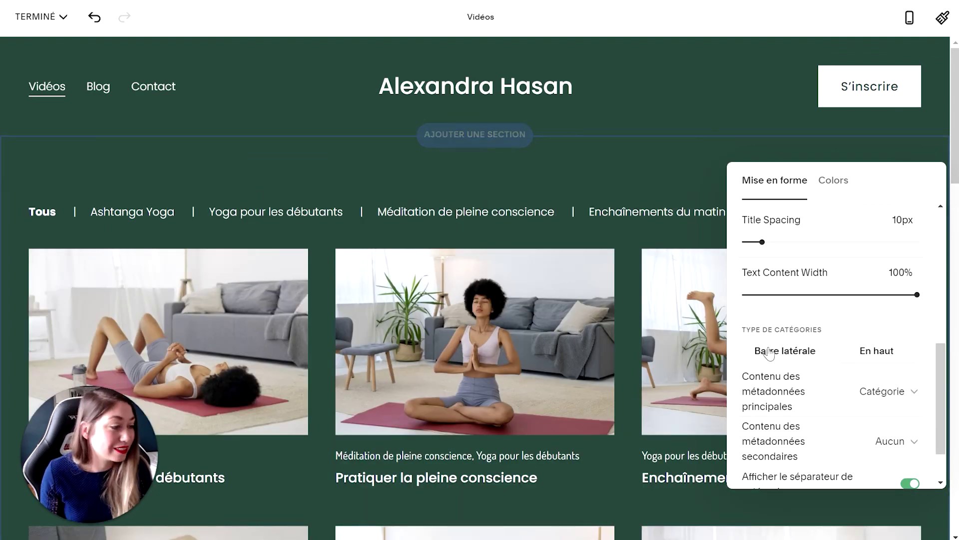
left_click(766, 351)
scroll(941, 368, "down", 1)
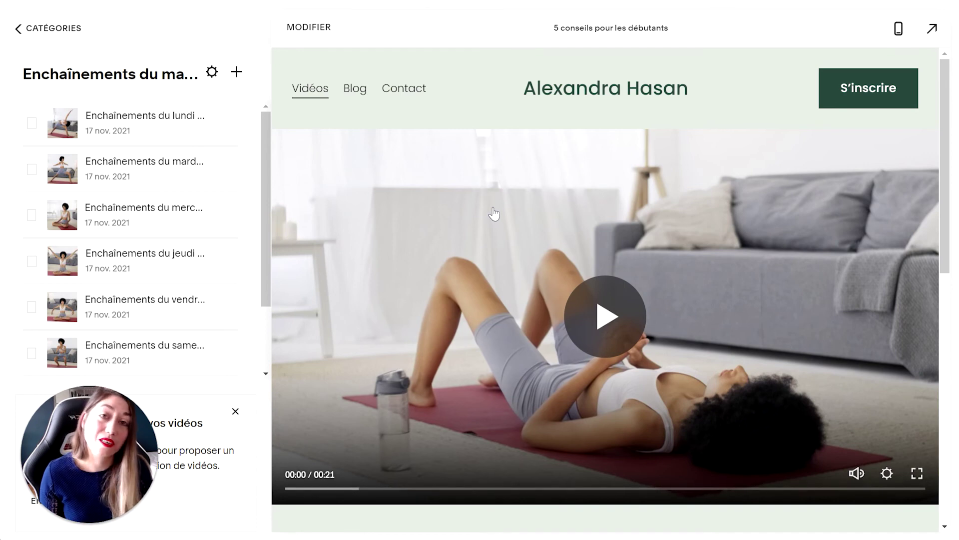
Step: Examine the title and description on the 5 conseils pour les débutants video page, briefly entering and leaving its page editor
scroll(472, 225, "down", 8)
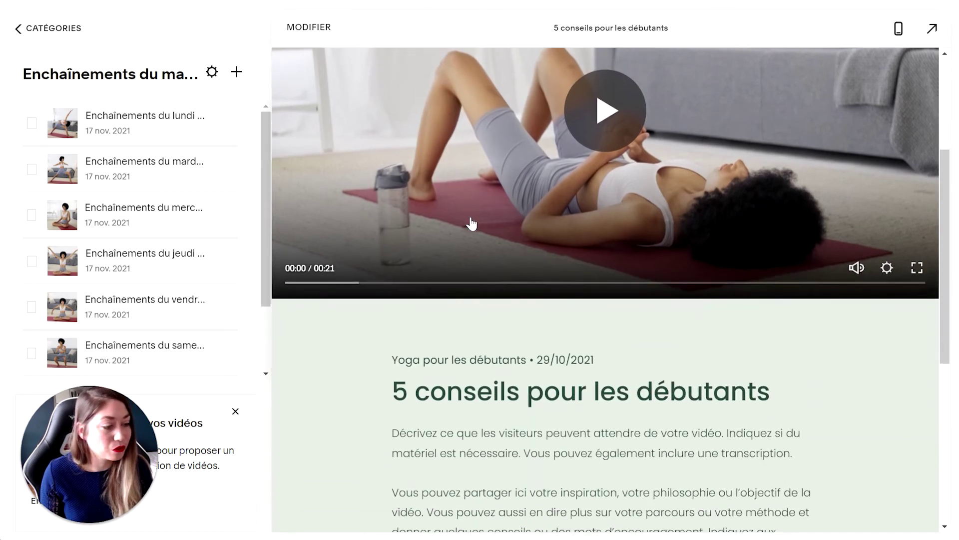
left_click_drag(391, 186, 767, 195)
left_click_drag(464, 227, 517, 425)
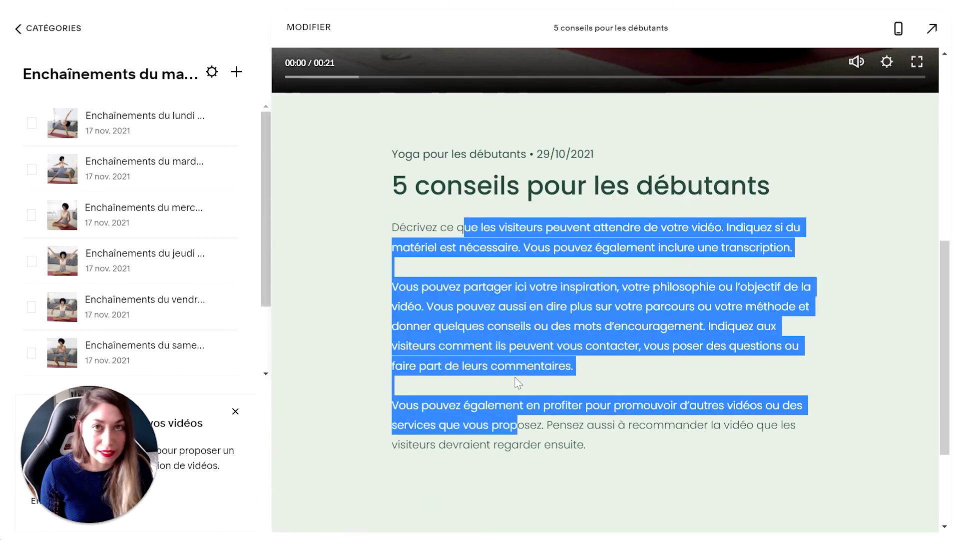
left_click(309, 27)
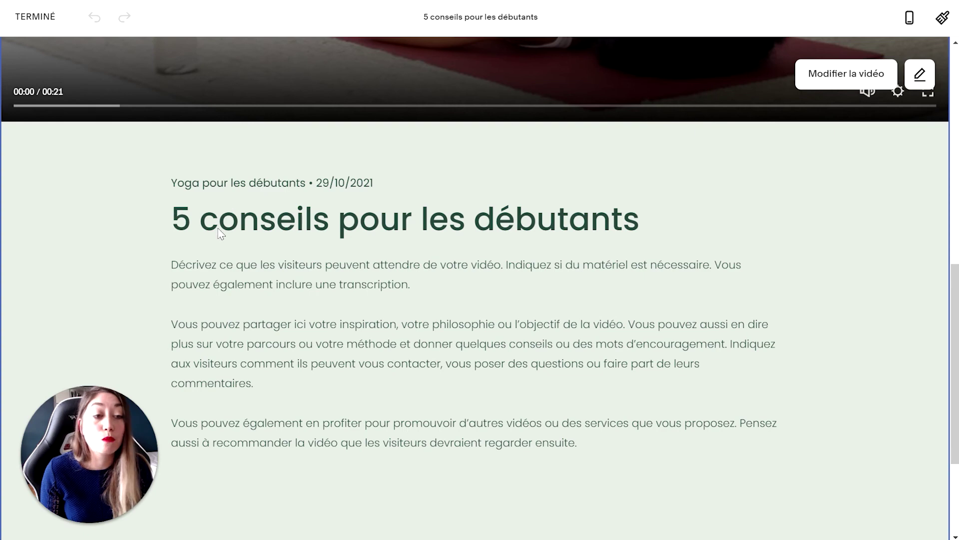
left_click(36, 19)
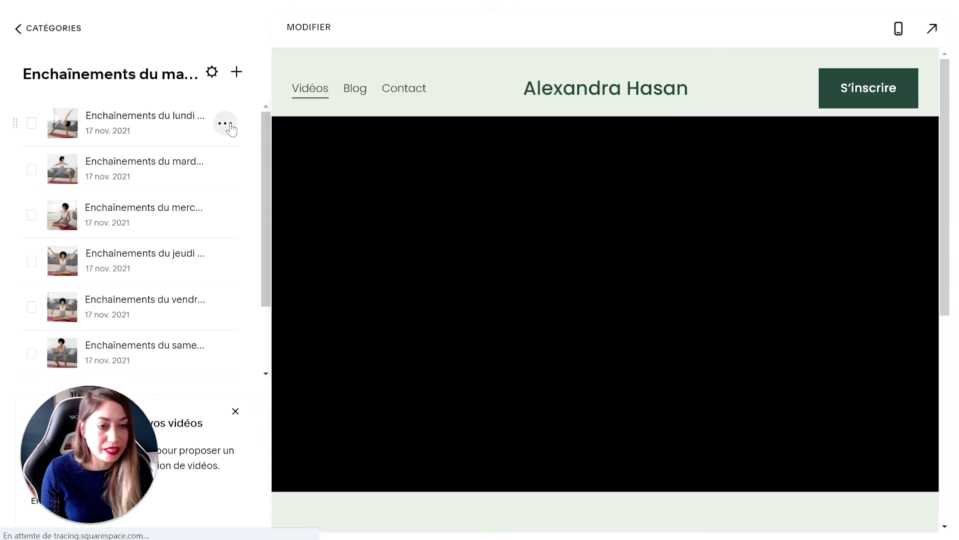
Step: Open the Enchaînements du lundi matin video for editing and go to its description
left_click(225, 123)
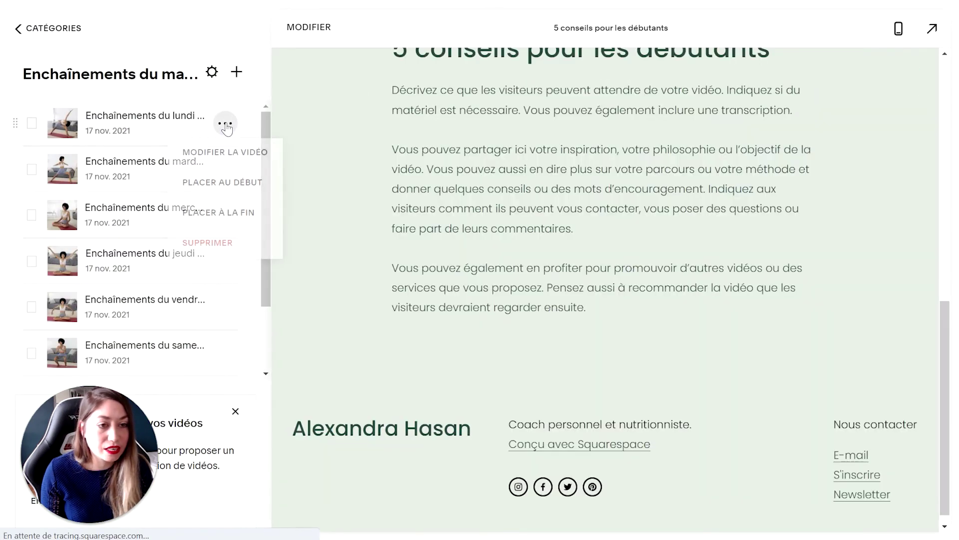
left_click(231, 159)
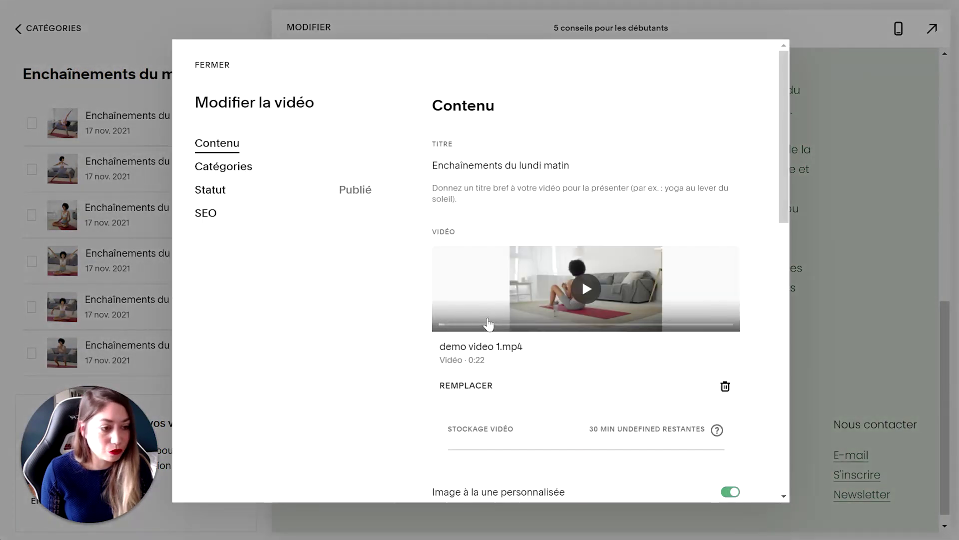
scroll(583, 280, "down", 8)
scroll(424, 320, "down", 5)
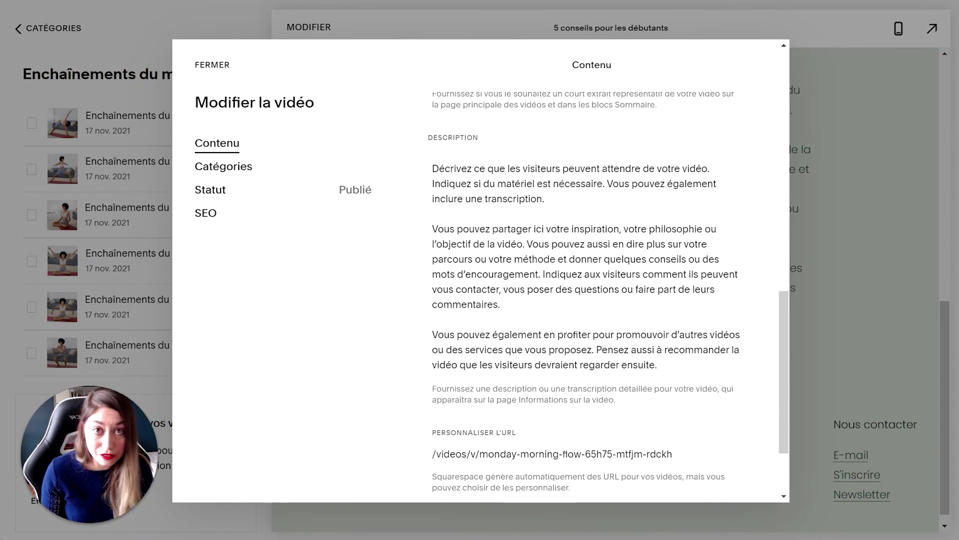
Step: Make the first paragraph of the Monday video's description bold and italic, and save the video
triple_click(483, 177)
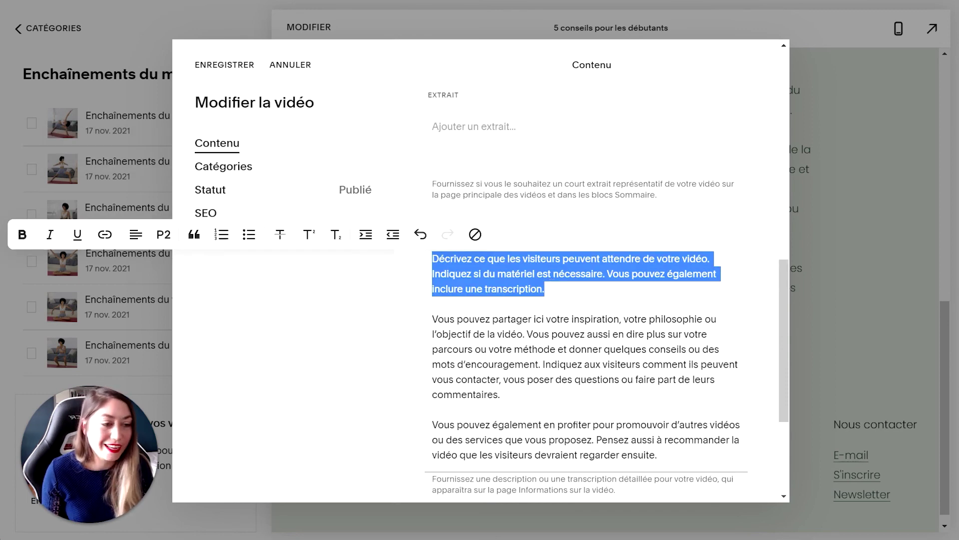
left_click(50, 235)
left_click(46, 234)
left_click(46, 235)
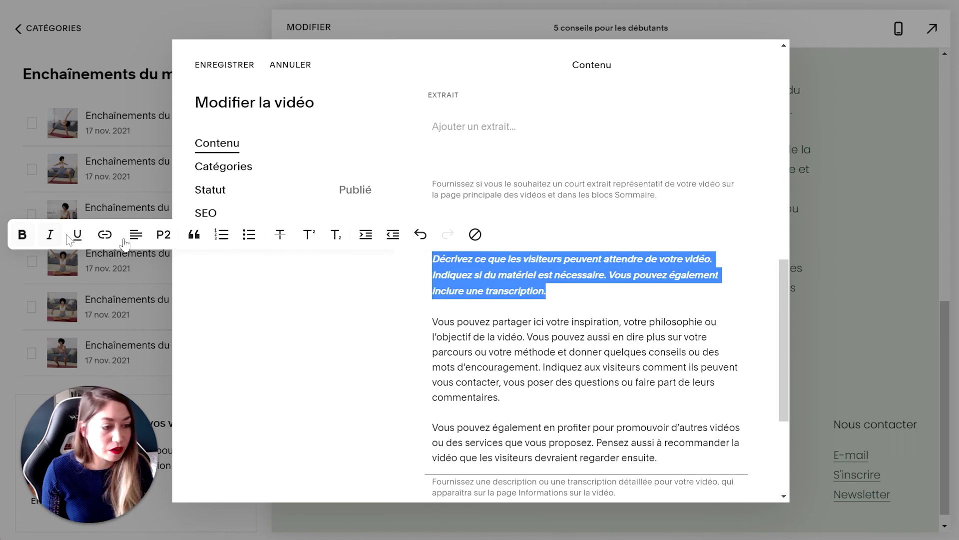
key("Right")
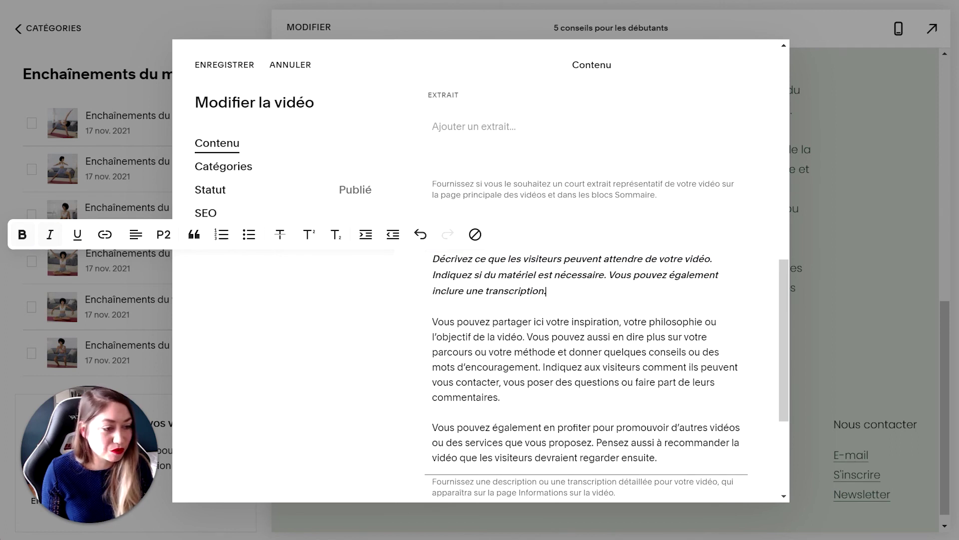
left_click(759, 259)
scroll(794, 284, "up", 2)
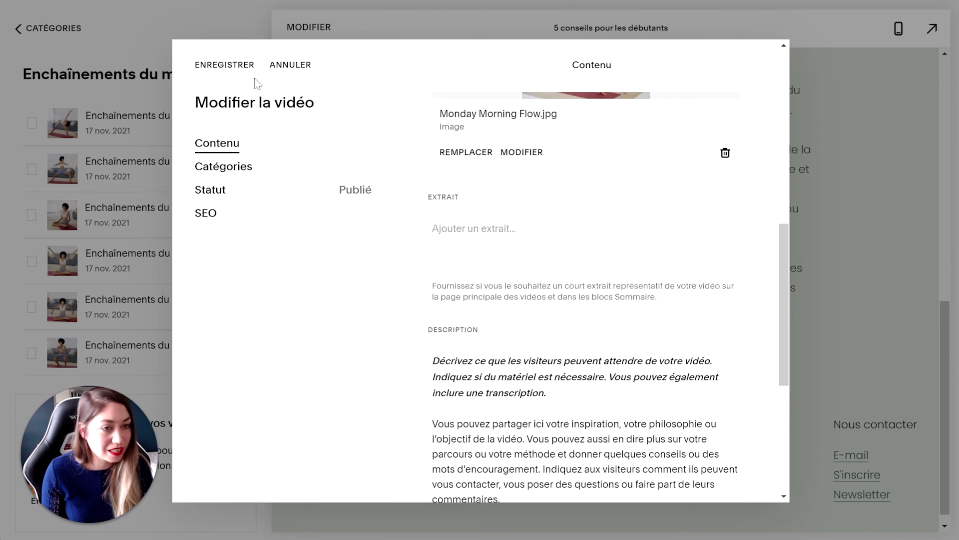
left_click(227, 66)
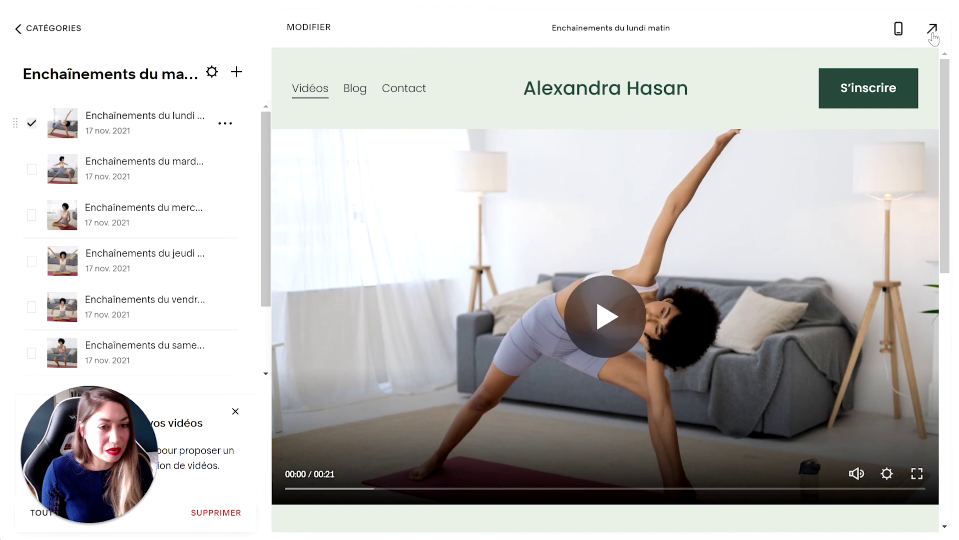
Step: Preview the Enchaînements du lundi matin page at full size and check its description's formatting
left_click(932, 30)
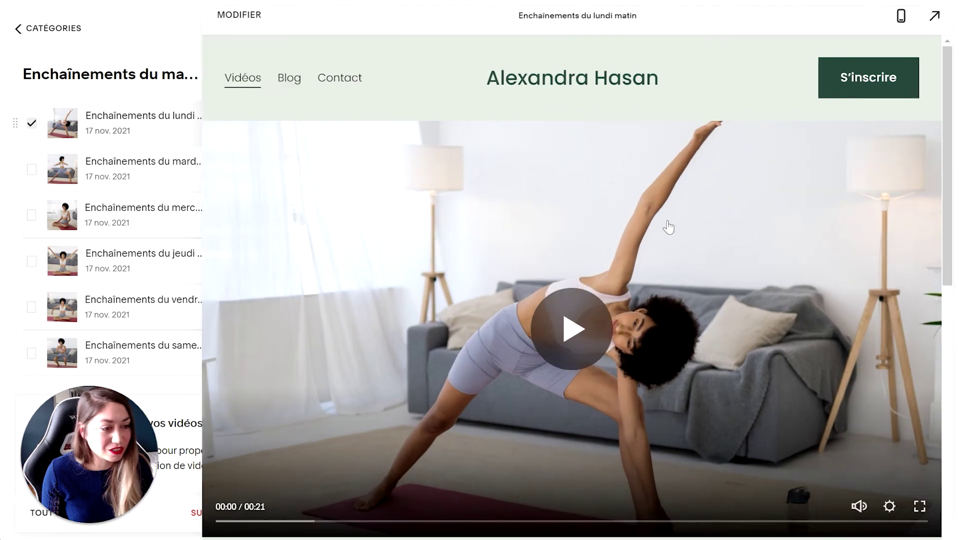
scroll(639, 257, "down", 8)
scroll(639, 253, "down", 3)
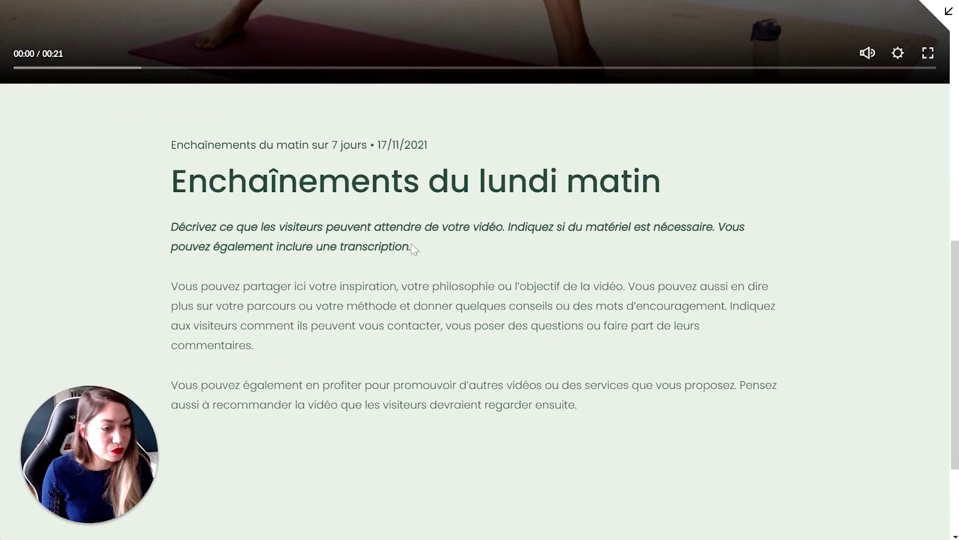
left_click_drag(215, 226, 478, 261)
left_click(484, 252)
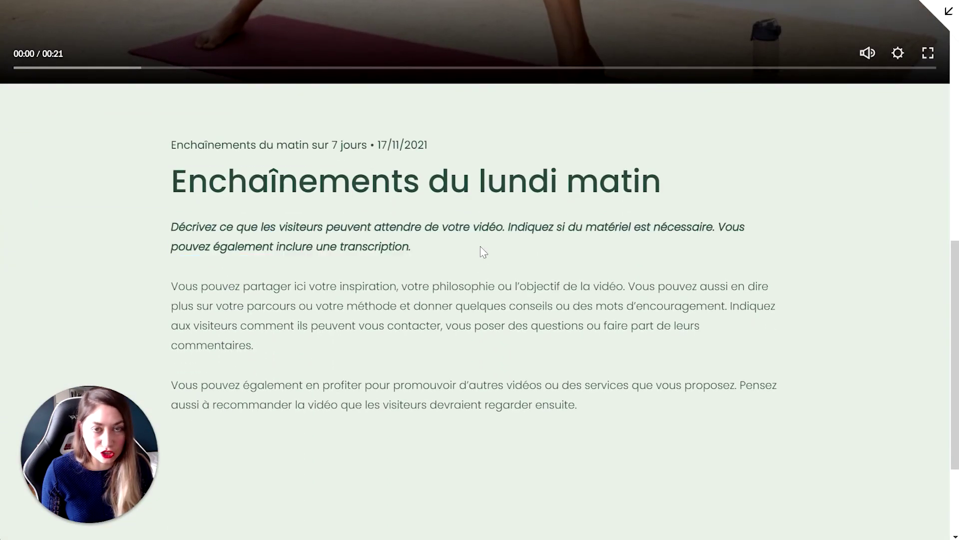